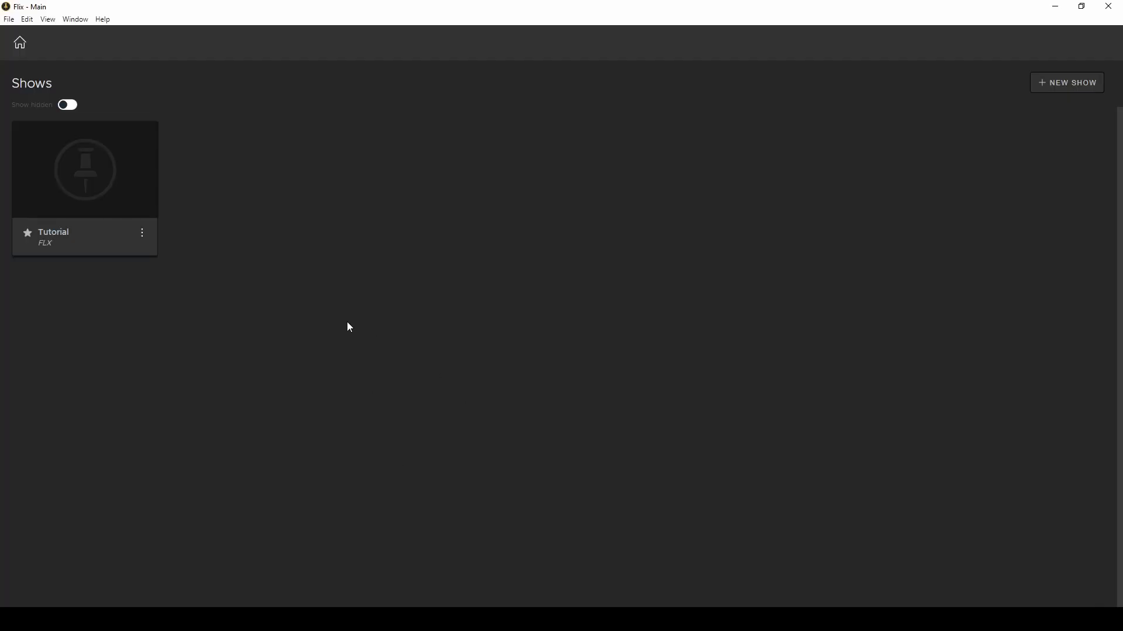
- Open the preferences and view the settings under Third Party Apps
key("ctrl+comma")
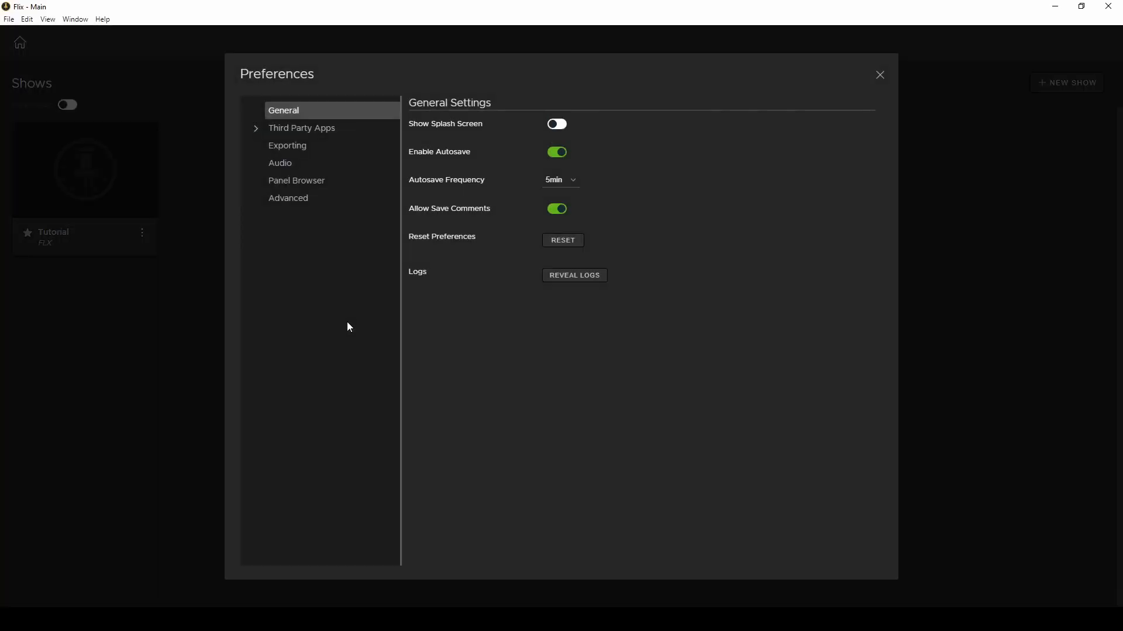
left_click(312, 124)
left_click(309, 164)
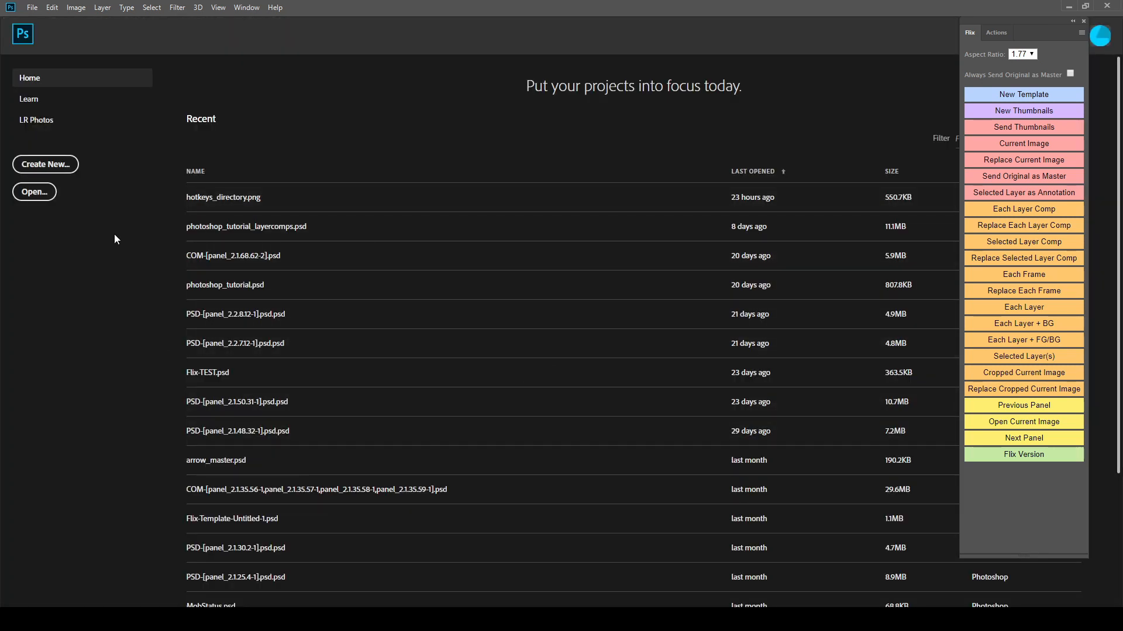
- Switch to Photoshop, enable Flix Hotkeys (Beta) for the Flix extension and accept the script alert
left_click_drag(1047, 24, 891, 34)
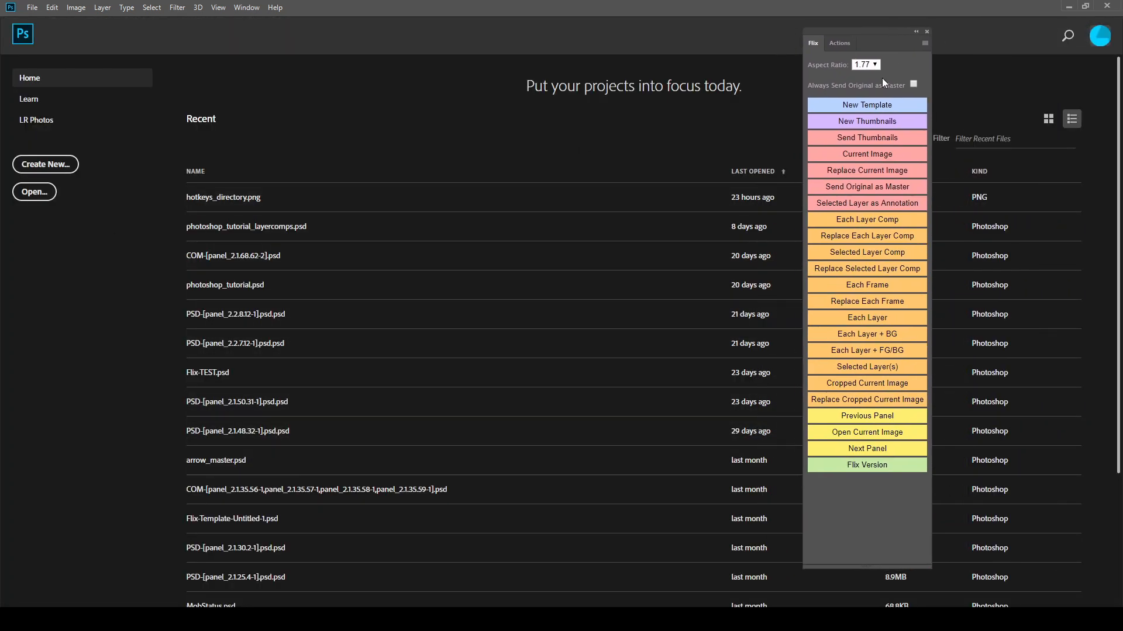
left_click(924, 44)
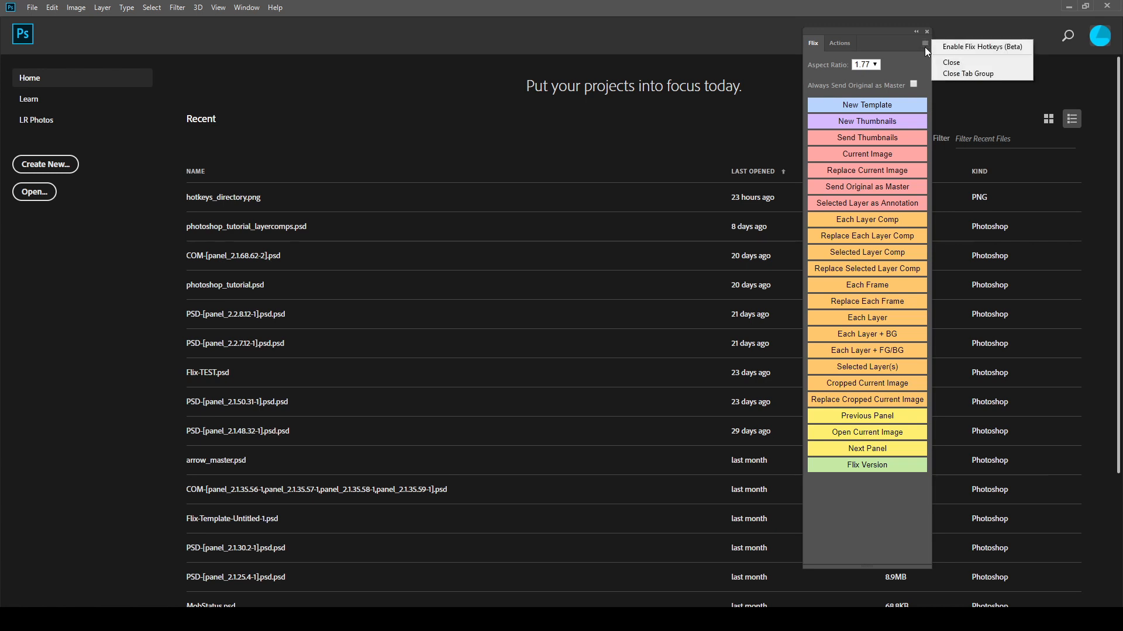
left_click(993, 53)
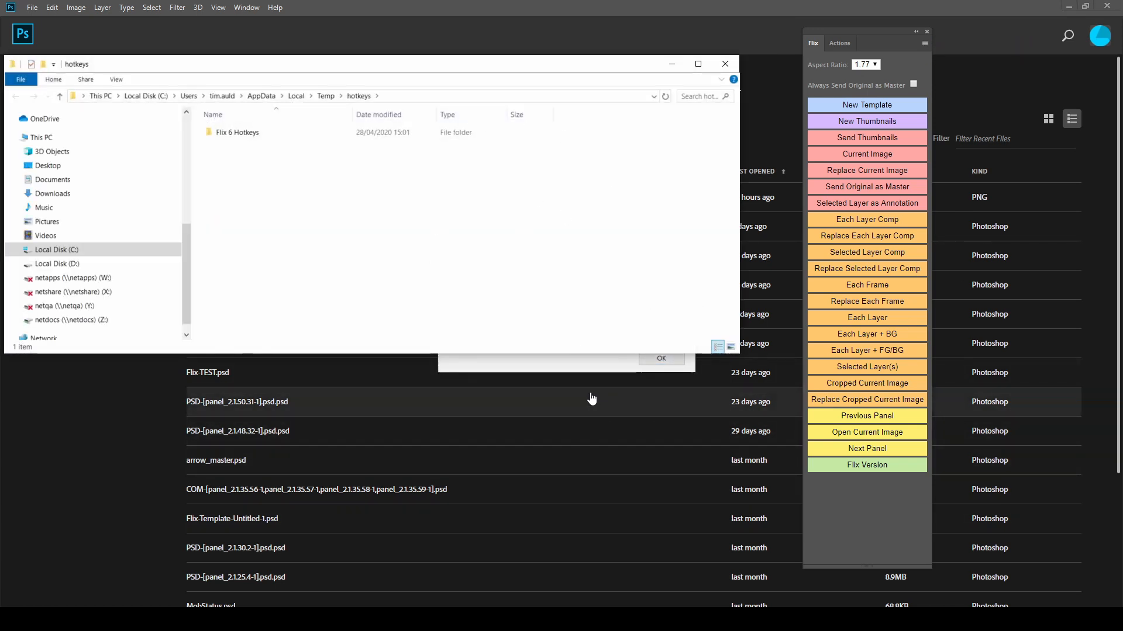
left_click(575, 367)
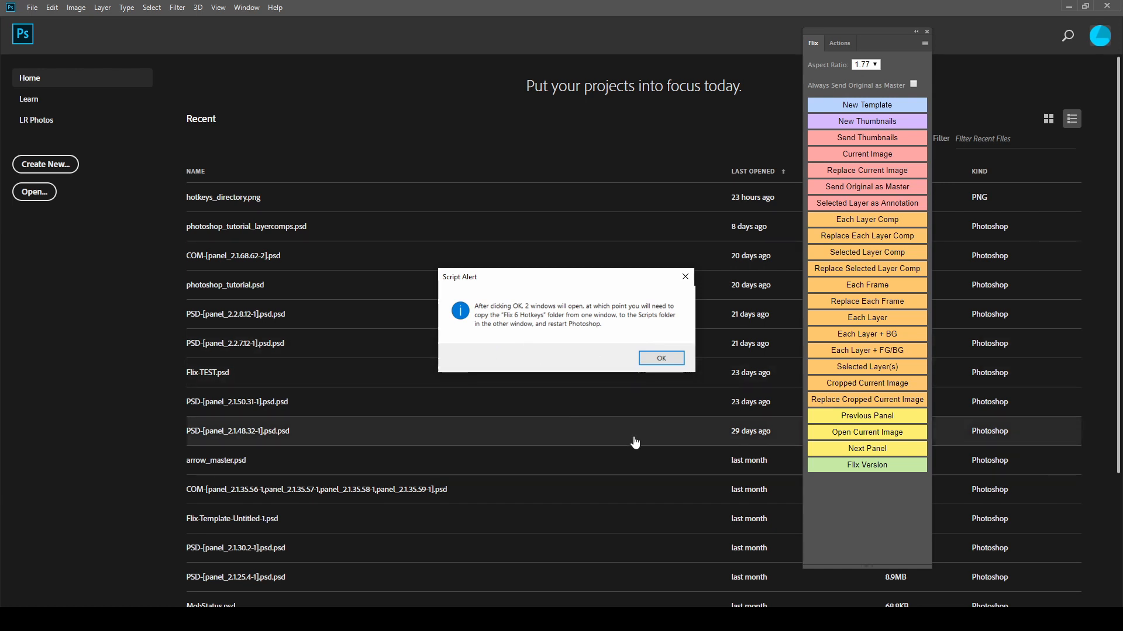
left_click(659, 358)
- Bring up the hotkeys and Scripts folder windows, arrange them so both are accessible, and copy the Flix 6 Hotkeys folder
mouse_move(174, 585)
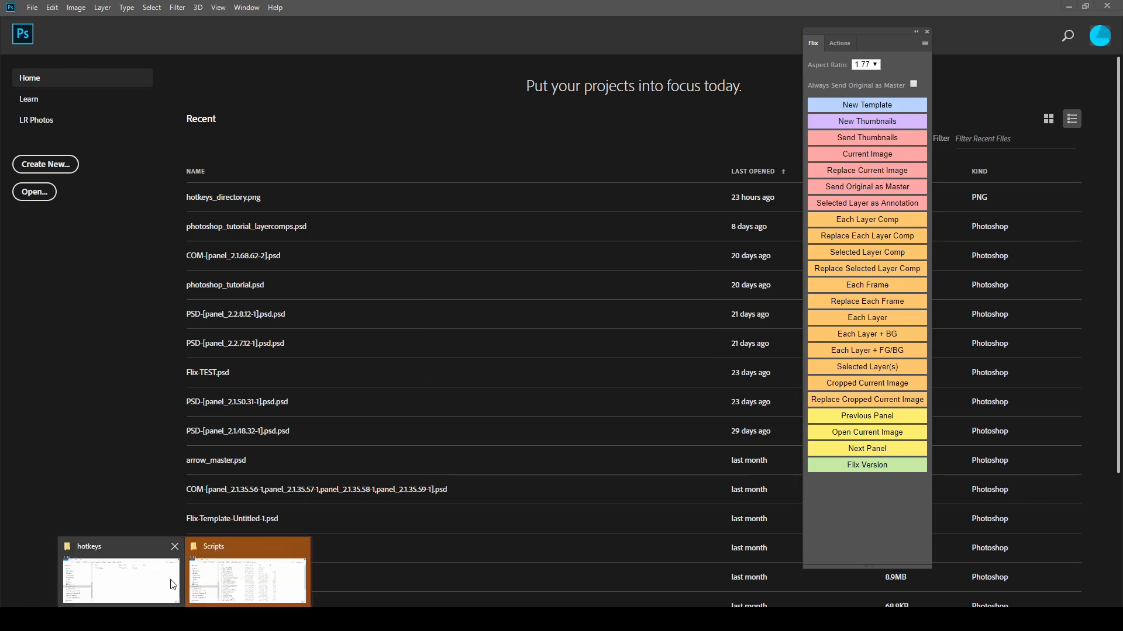
left_click(233, 593)
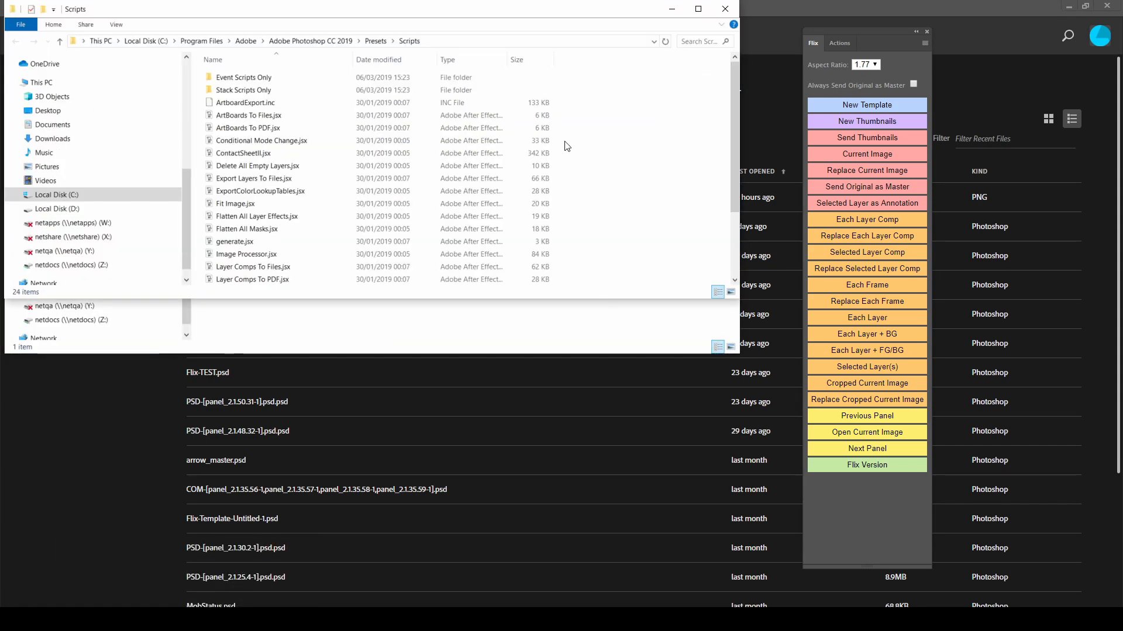
left_click_drag(492, 10, 574, 226)
left_click_drag(466, 63, 541, 64)
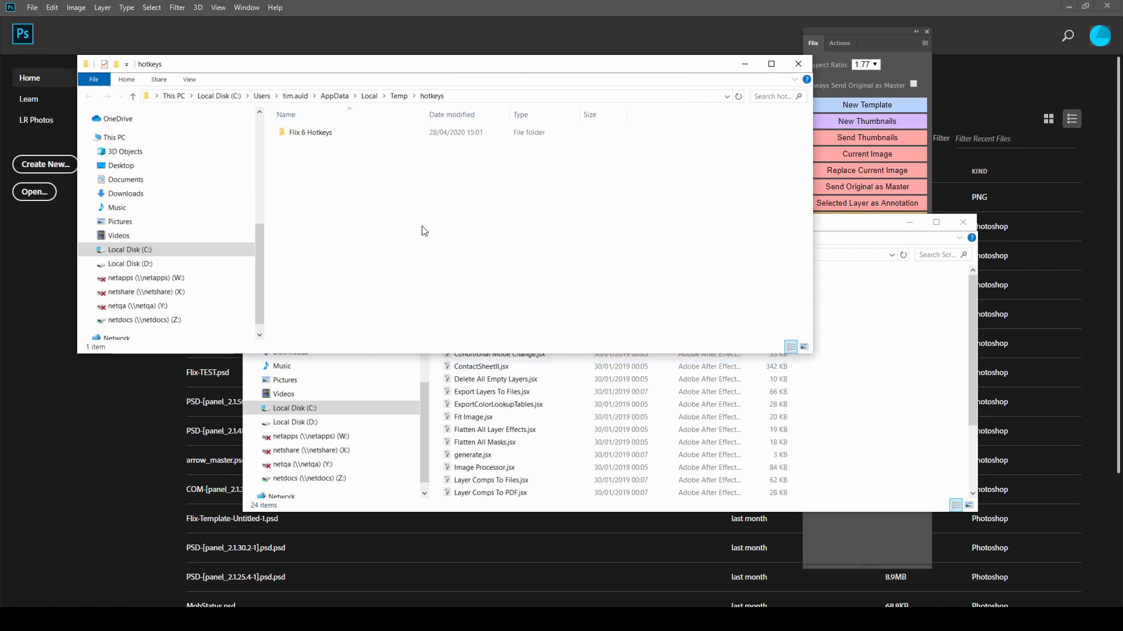
left_click(358, 134)
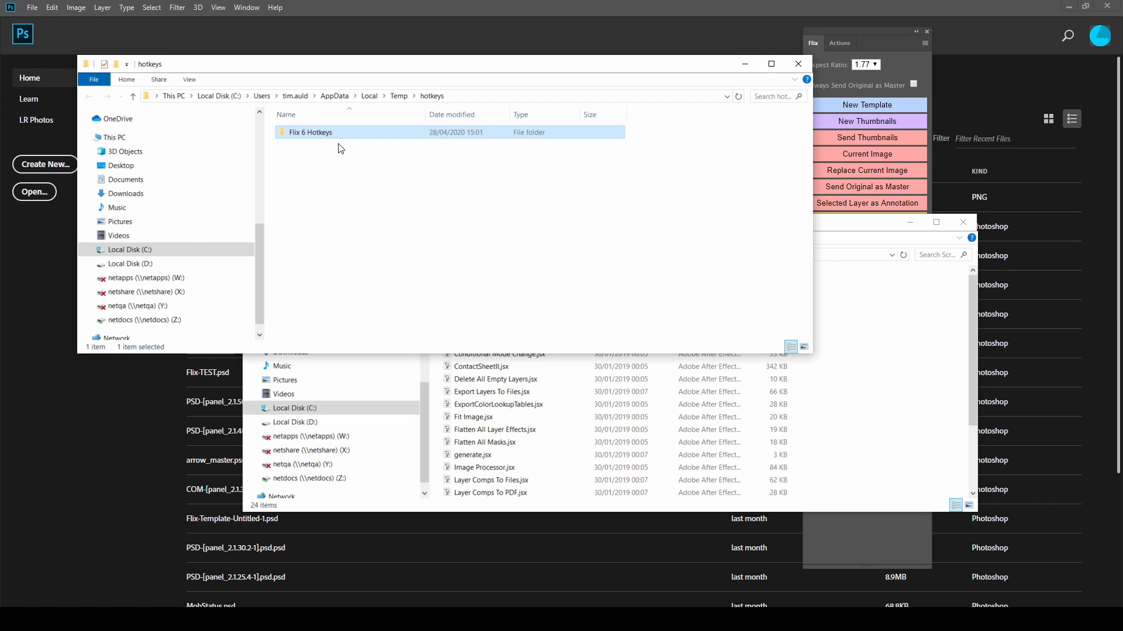
- In the Scripts window, browse from Program Files through Adobe, Adobe Photoshop CC 2019 and Presets to the Scripts folder
left_click(848, 223)
left_click_drag(506, 235, 479, 206)
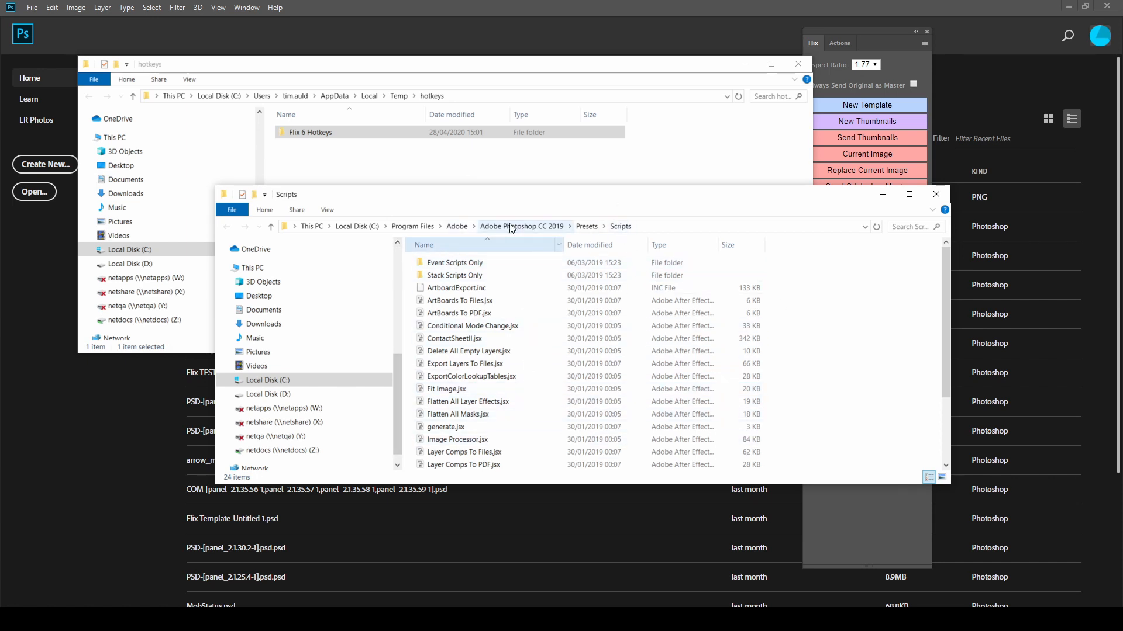
left_click(430, 226)
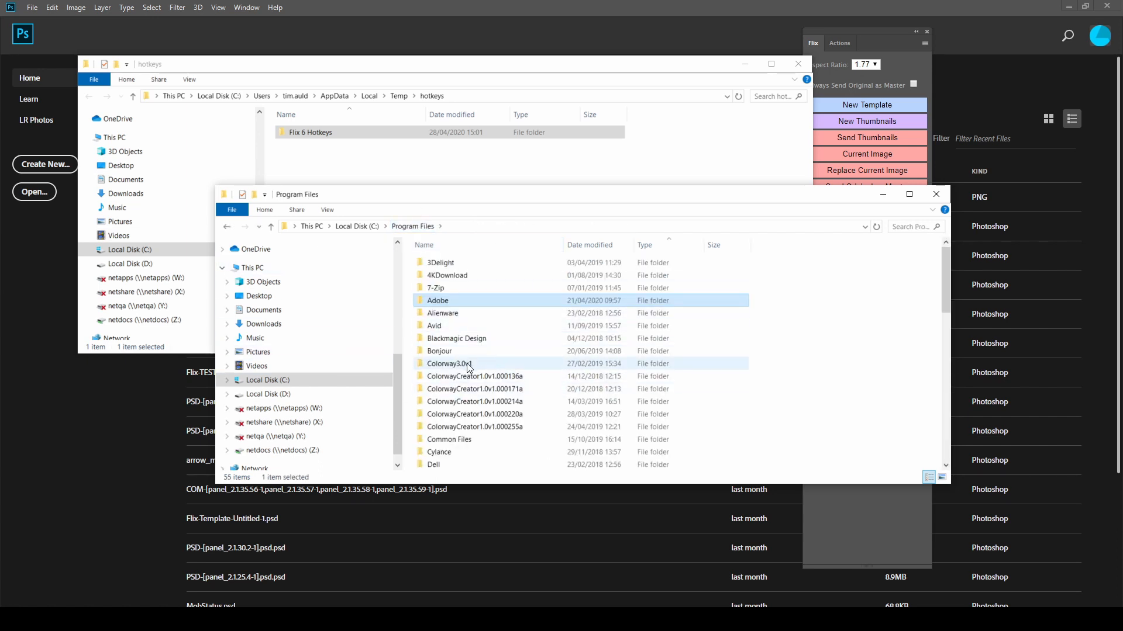
double_click(498, 308)
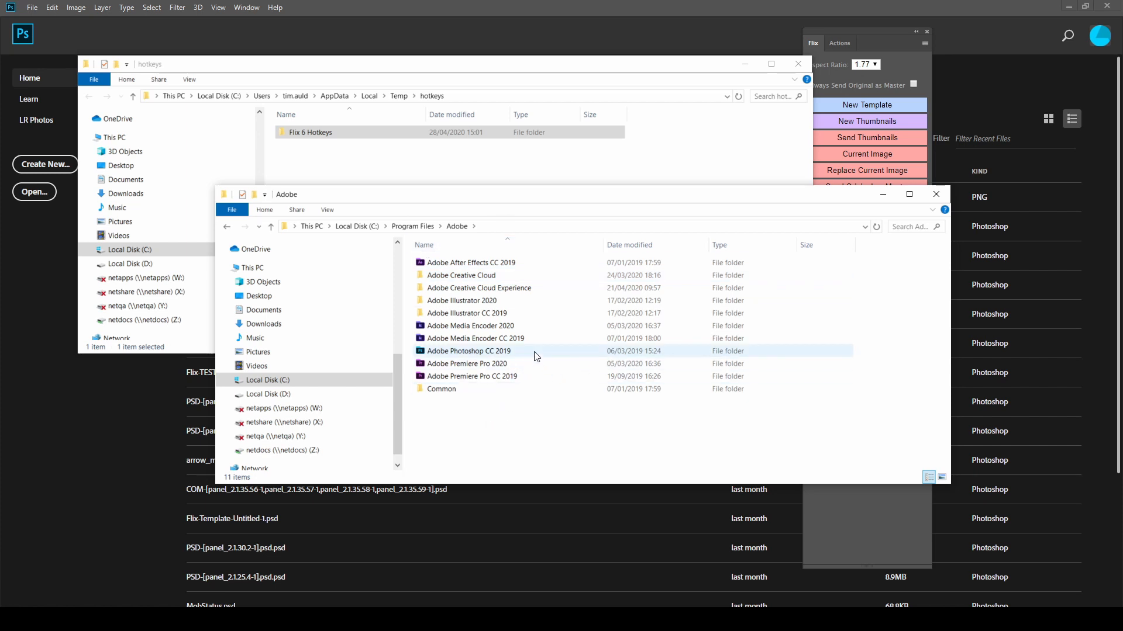
double_click(485, 351)
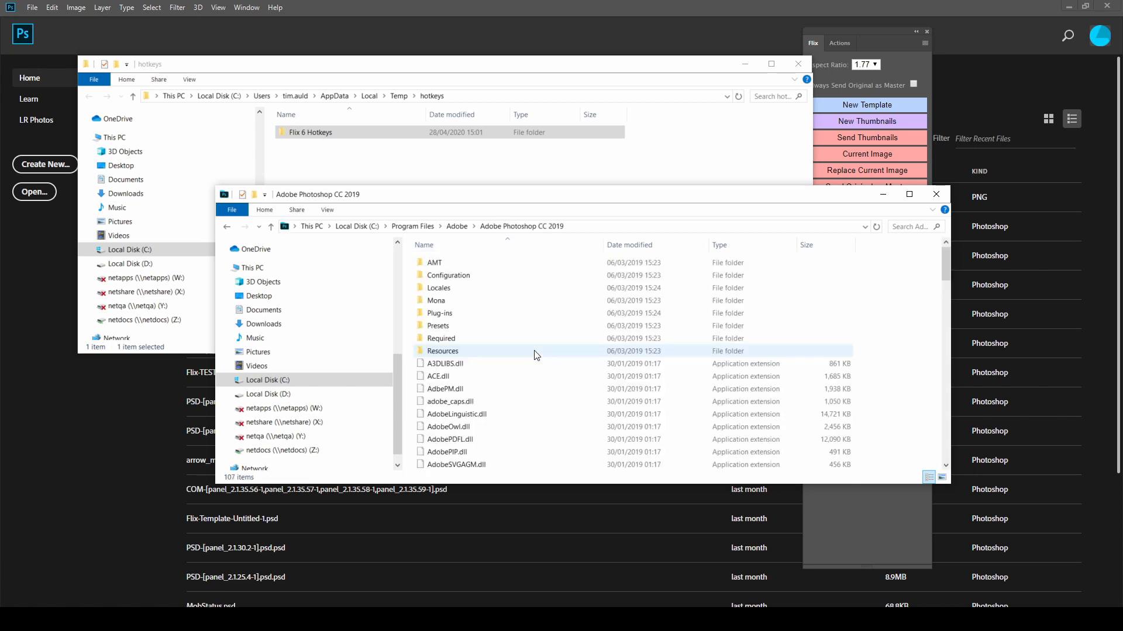
double_click(468, 325)
scroll(468, 351, "down", 4)
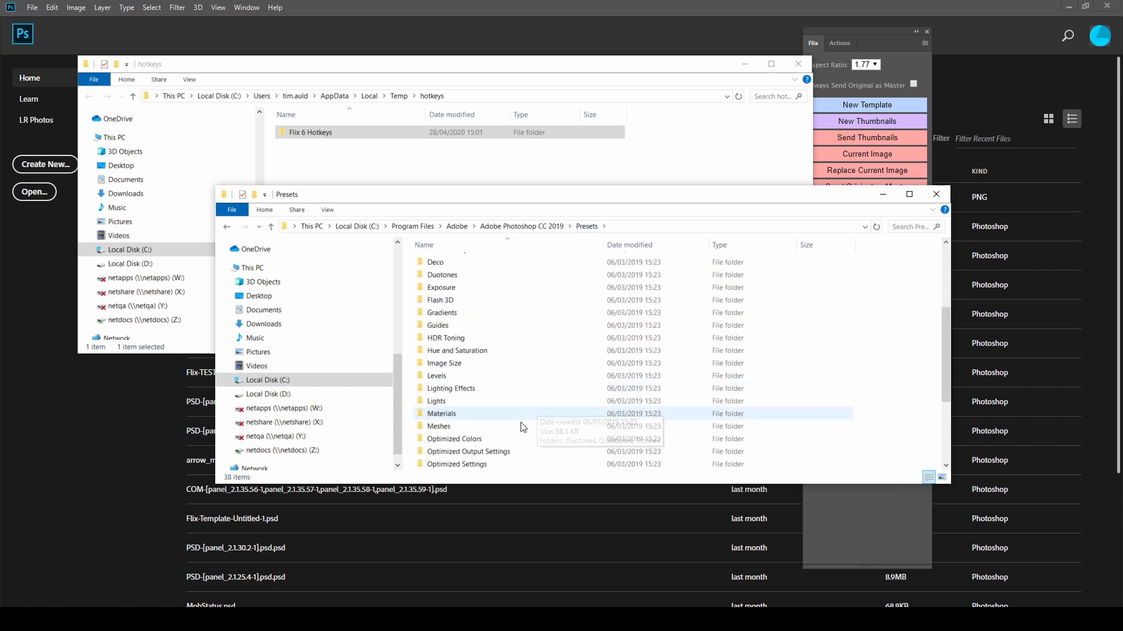
scroll(491, 427, "down", 4)
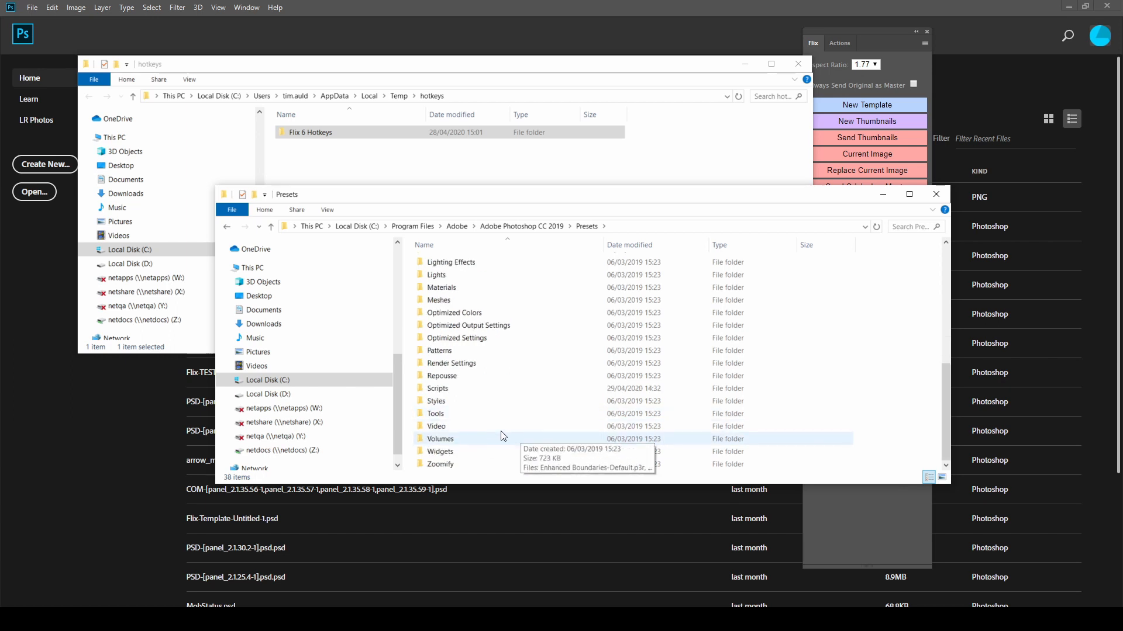
double_click(466, 388)
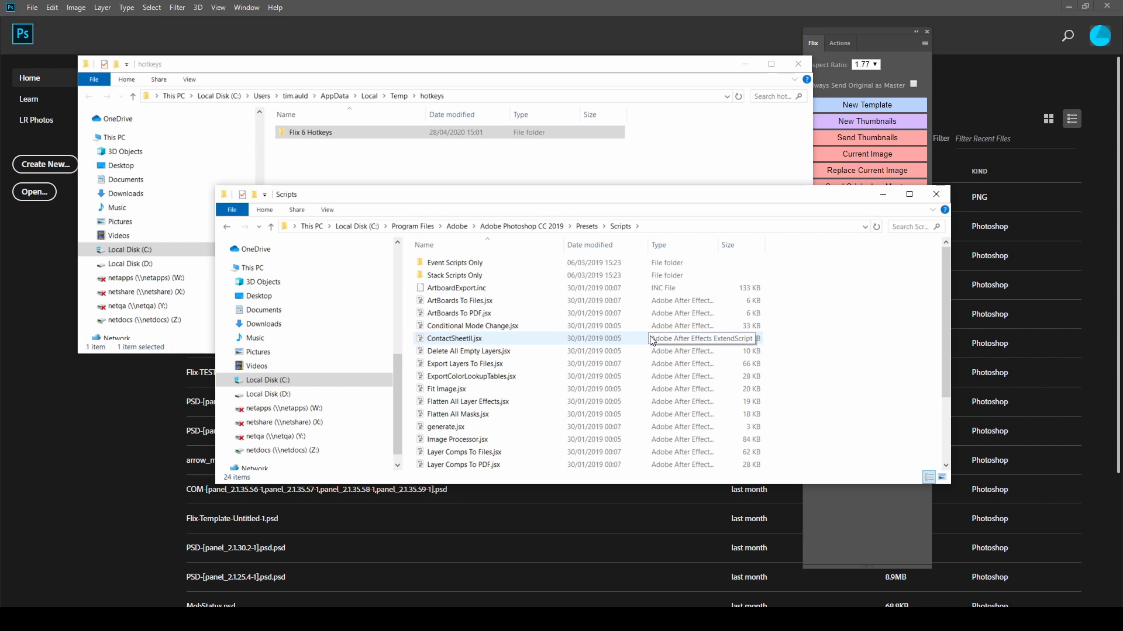
- Paste the Flix 6 Hotkeys folder into Scripts with administrator permission and close both folder windows
key("ctrl+v")
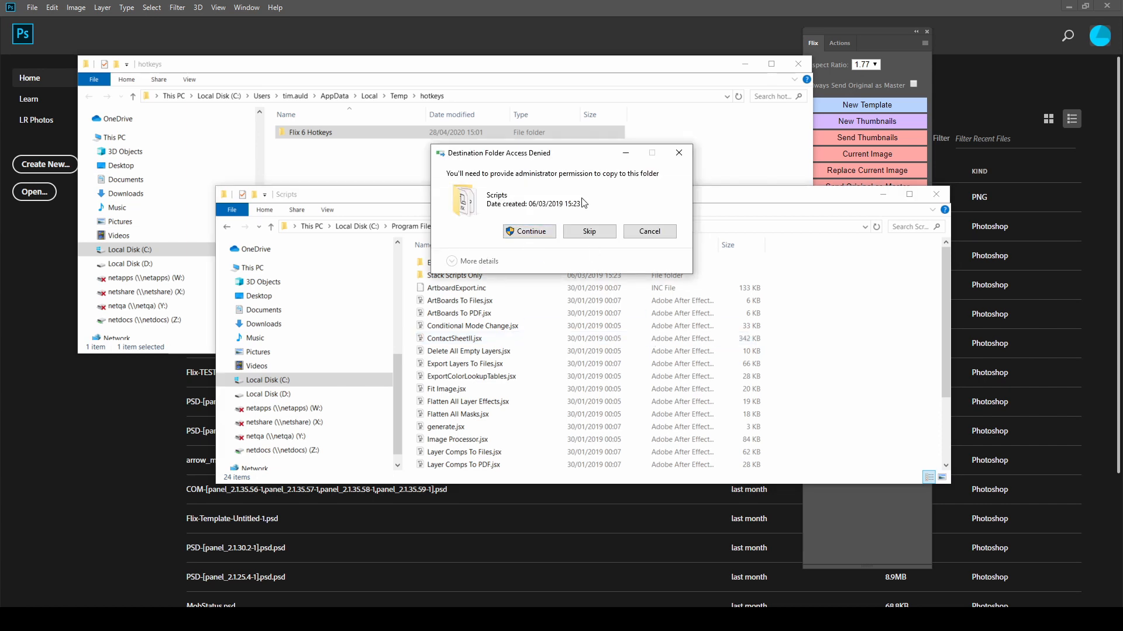
left_click_drag(578, 157, 594, 272)
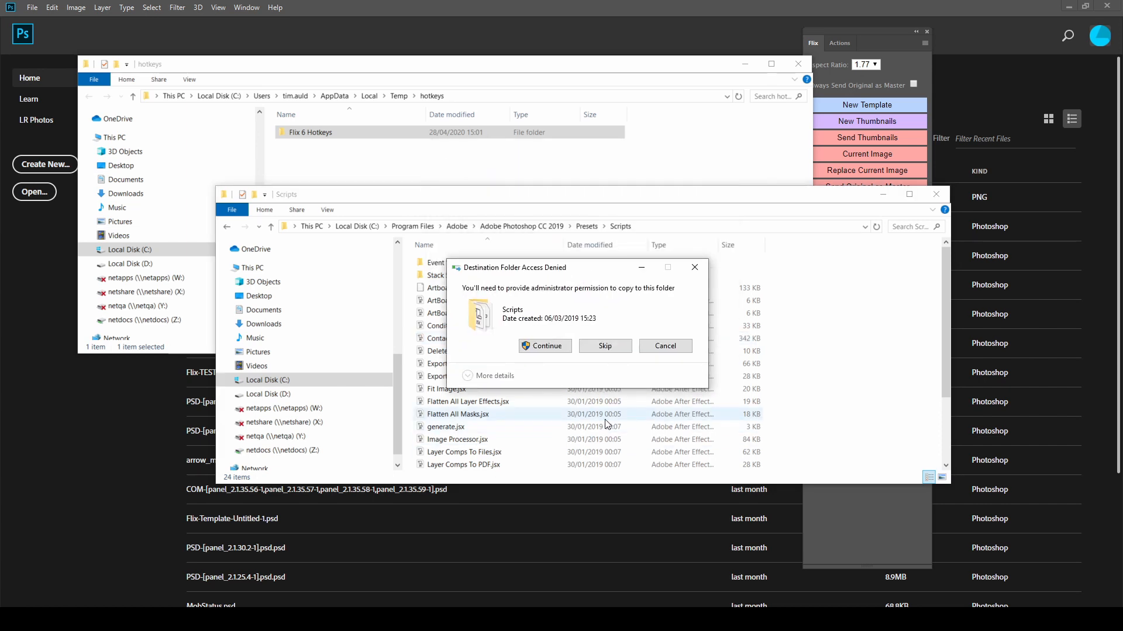
left_click(545, 346)
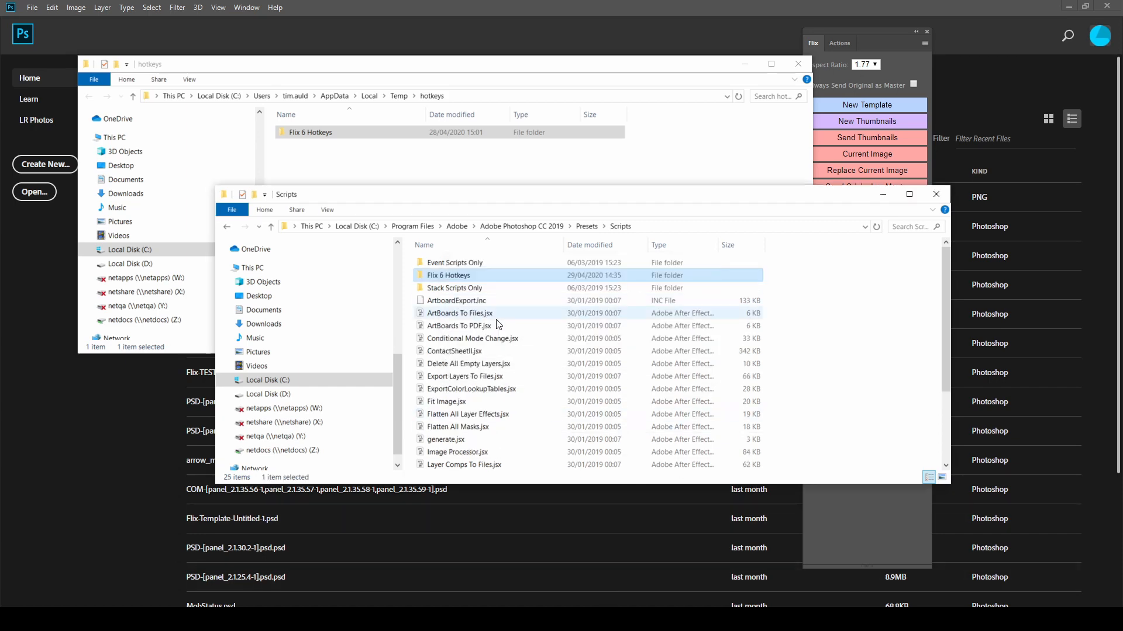
left_click(938, 191)
left_click(798, 64)
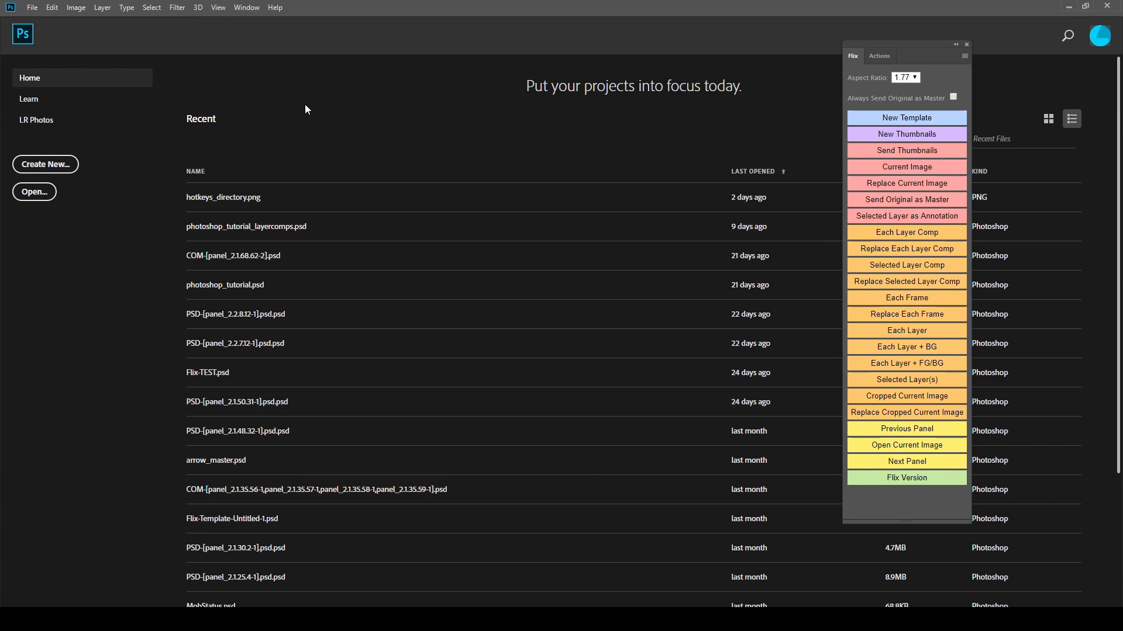
- Look through Photoshop's keyboard shortcut settings for the Scripts commands under File and close them without changes
left_click(55, 8)
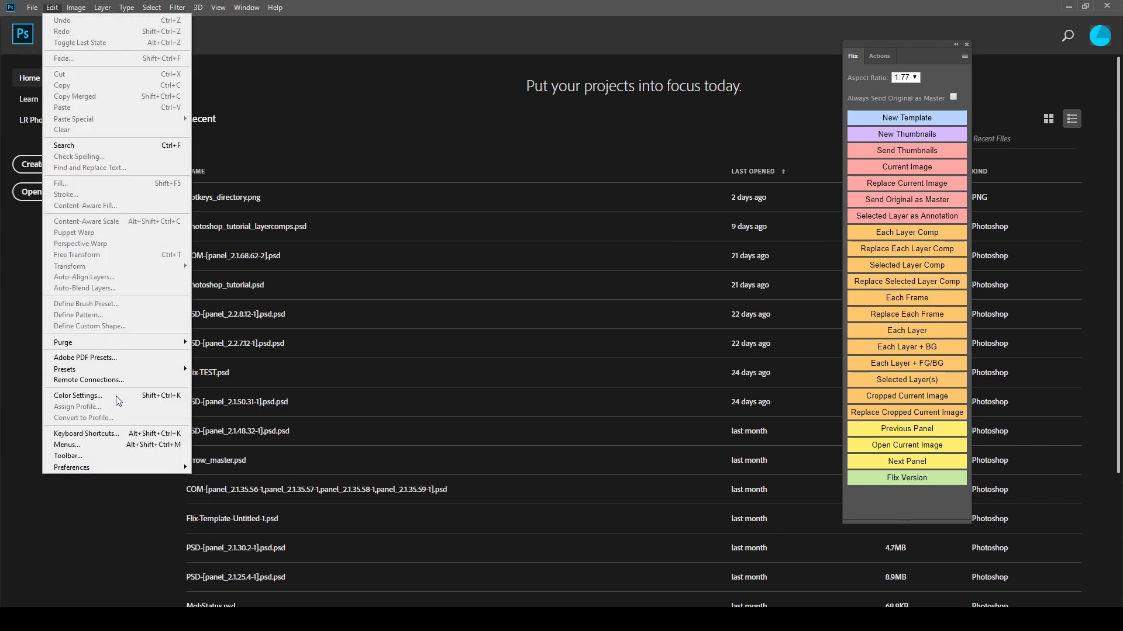
left_click(119, 438)
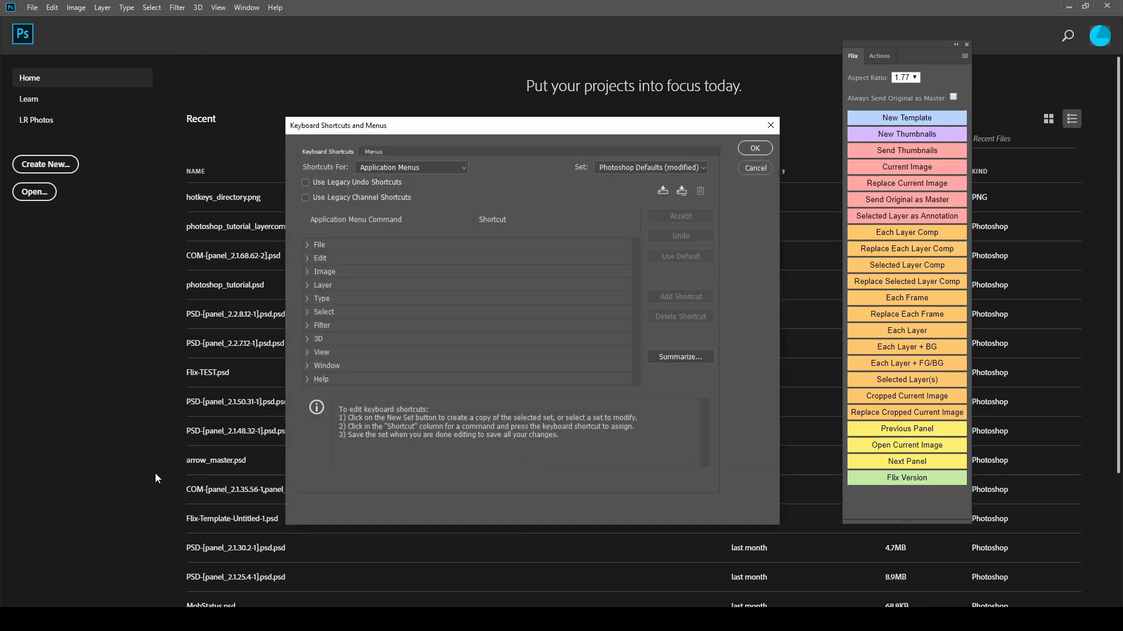
left_click(307, 246)
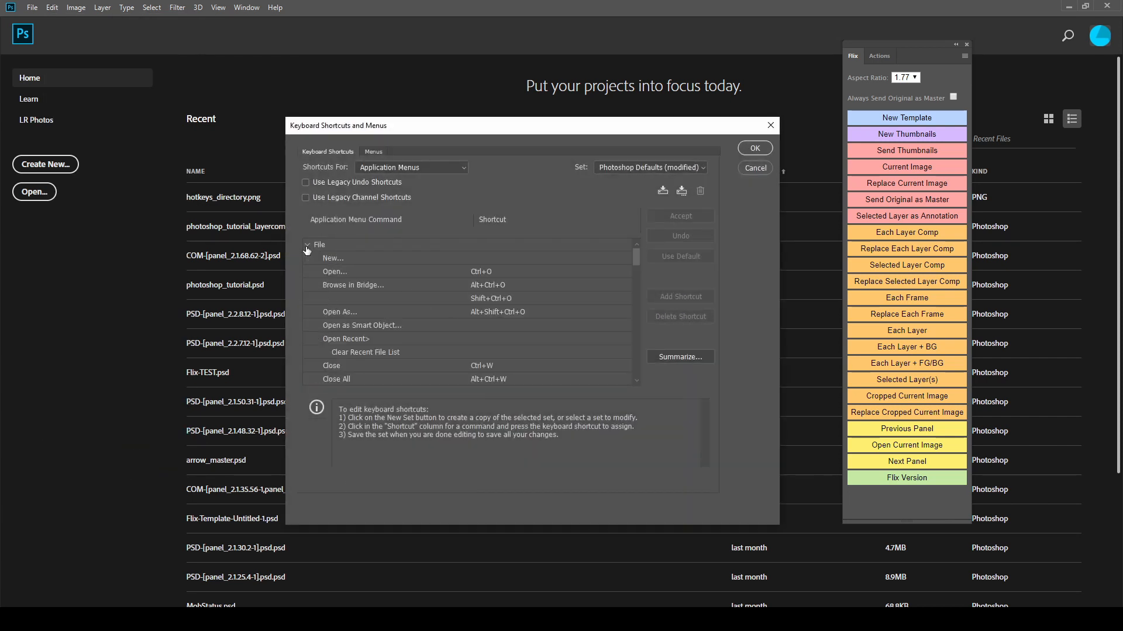
scroll(446, 312, "down", 4)
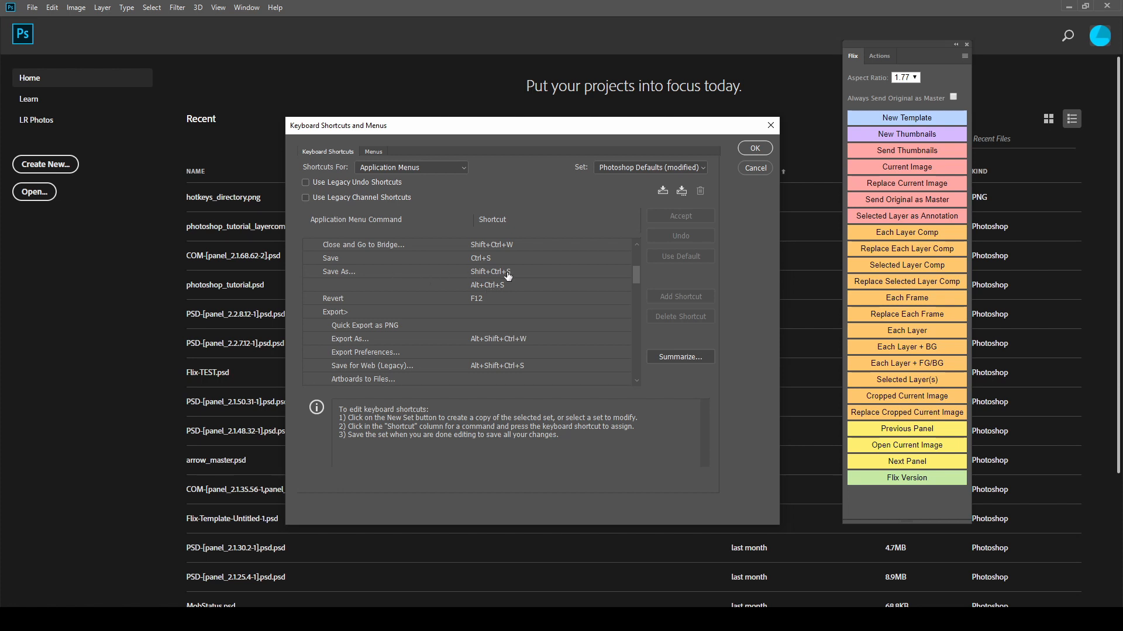
left_click(497, 286)
left_click(483, 273)
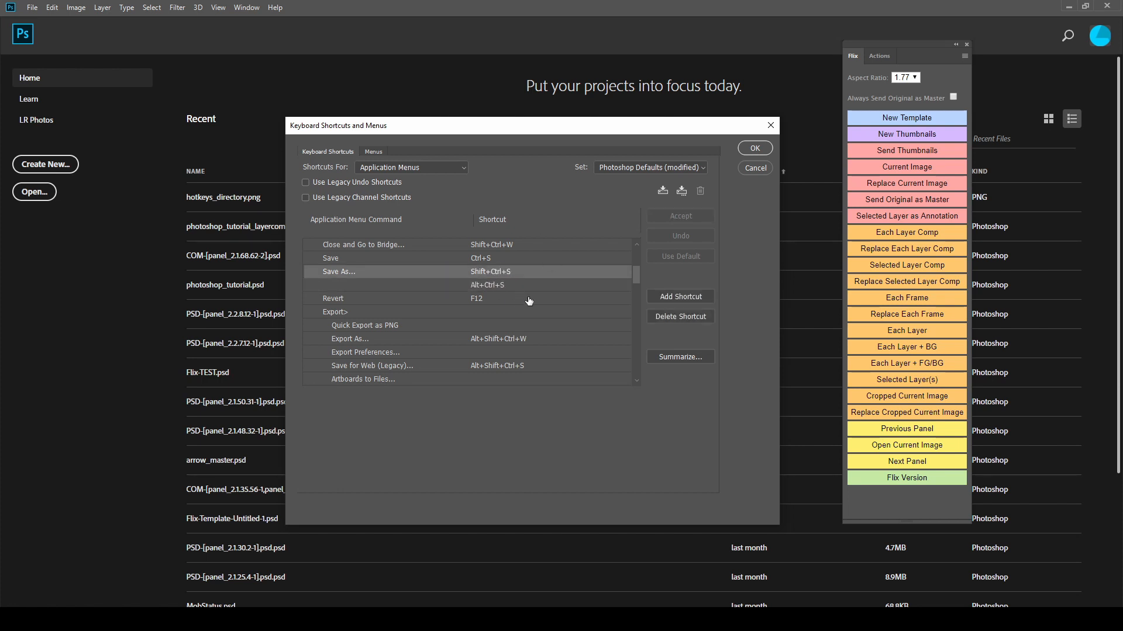
scroll(441, 283, "down", 10)
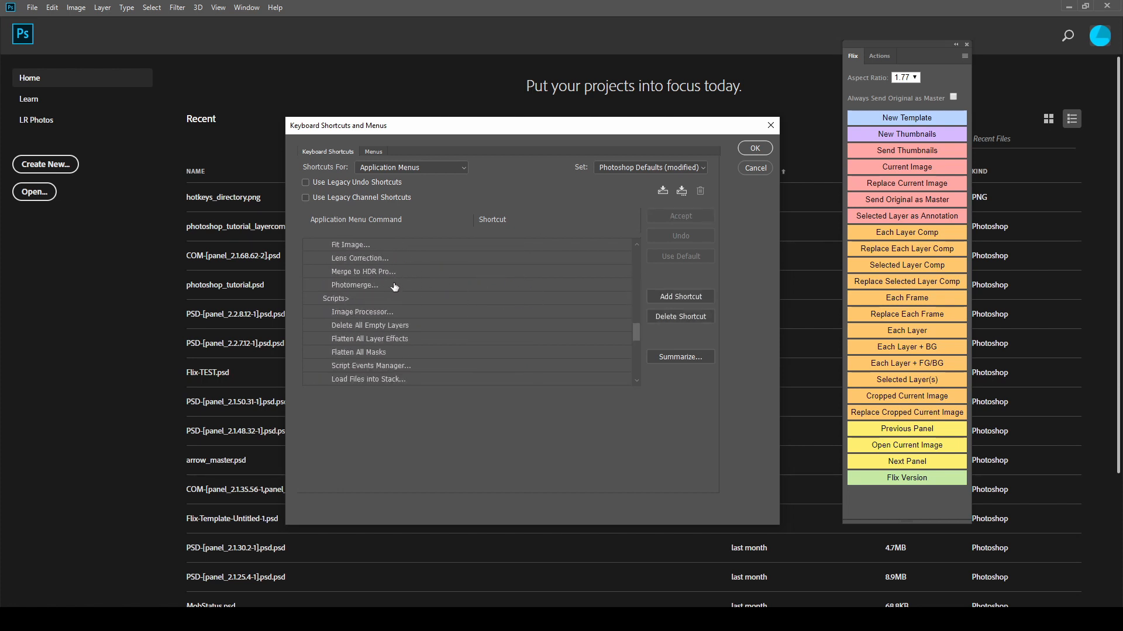
scroll(394, 284, "down", 3)
left_click(351, 258)
scroll(401, 336, "down", 1)
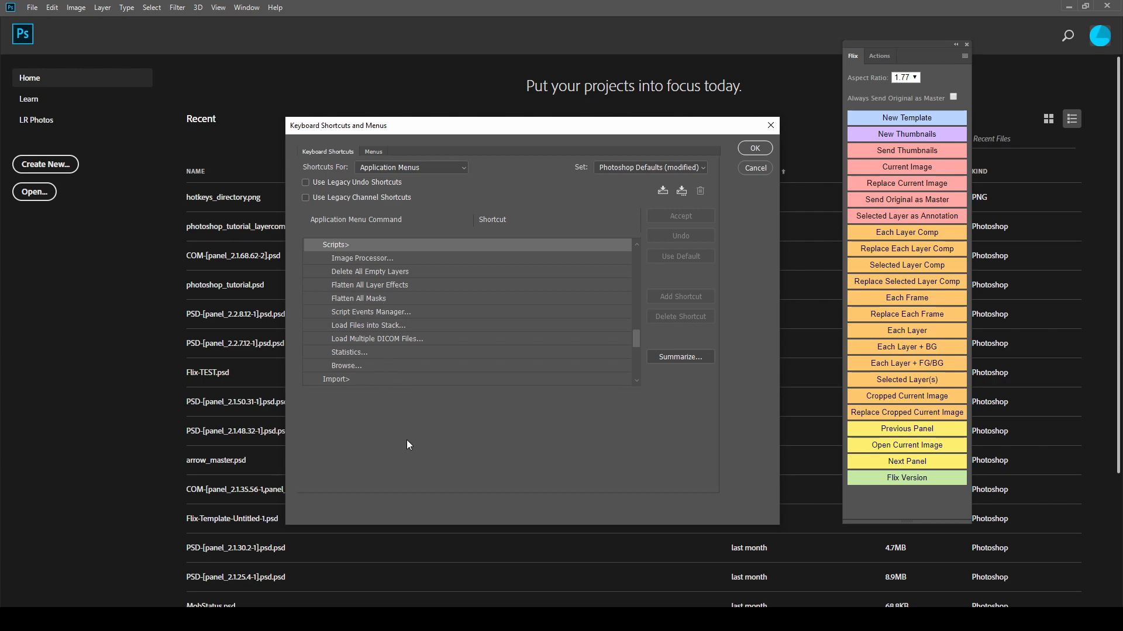
left_click(758, 170)
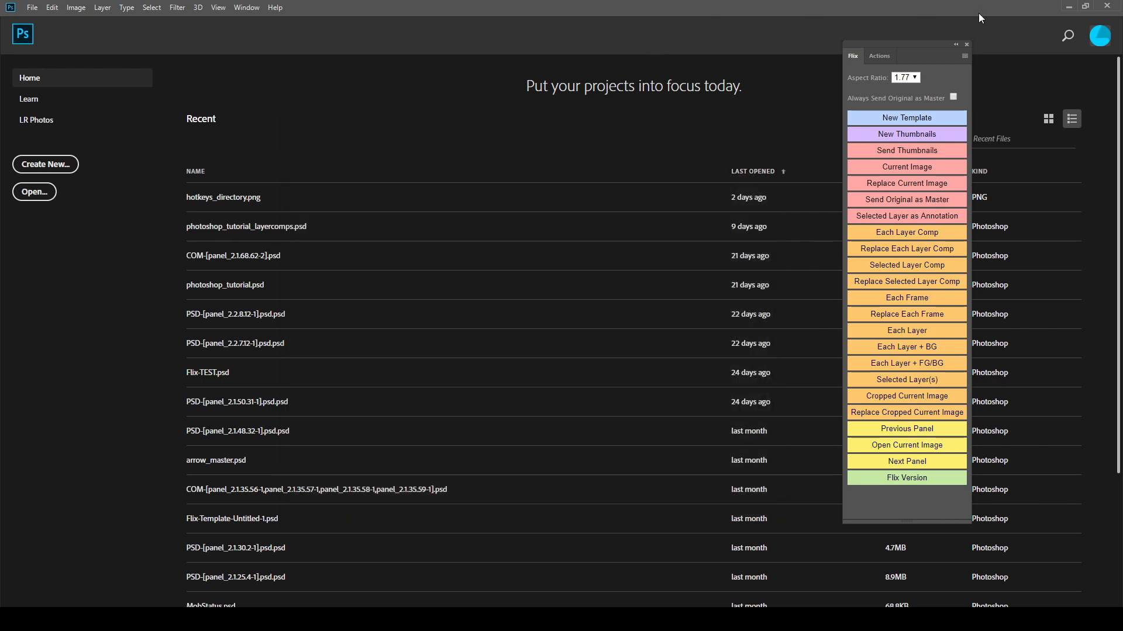
- Restart Adobe Photoshop CC 2019 so the copied hotkey scripts are loaded
left_click(1104, 6)
key("super")
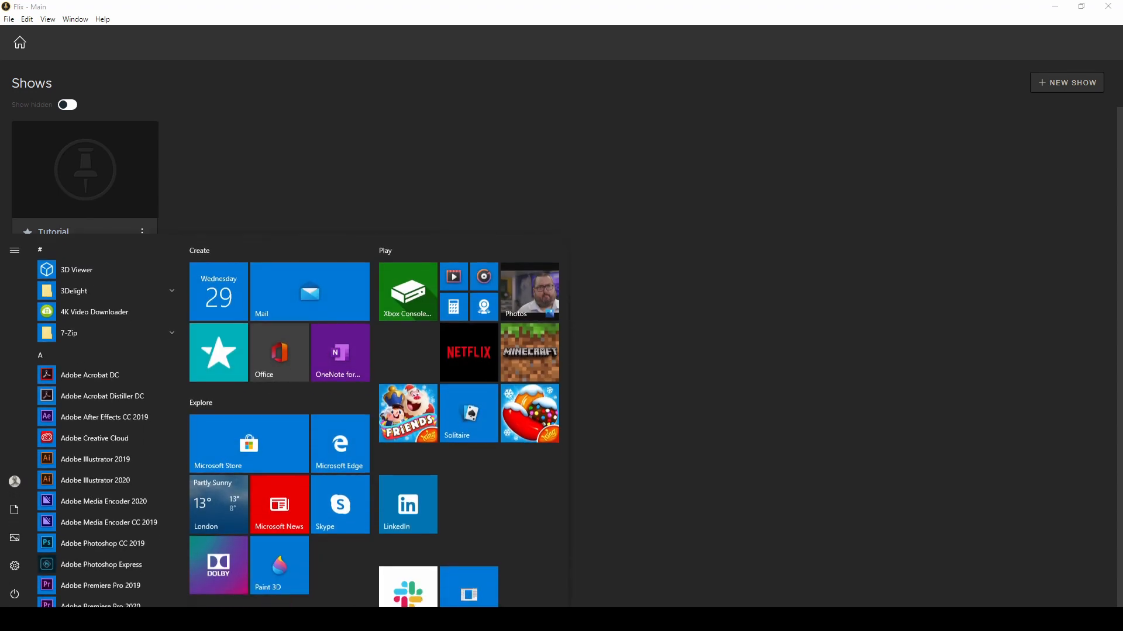
left_click(113, 541)
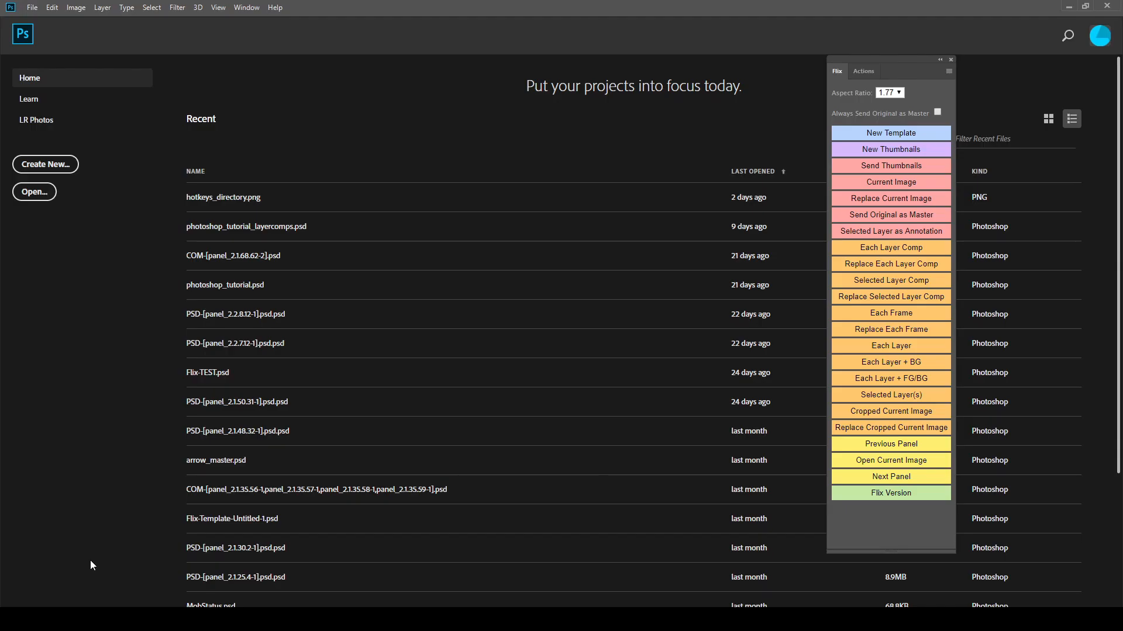
- In the keyboard shortcut settings, assign Ctrl+N to the Flix 6 New Template script under File and save the change
left_click(56, 8)
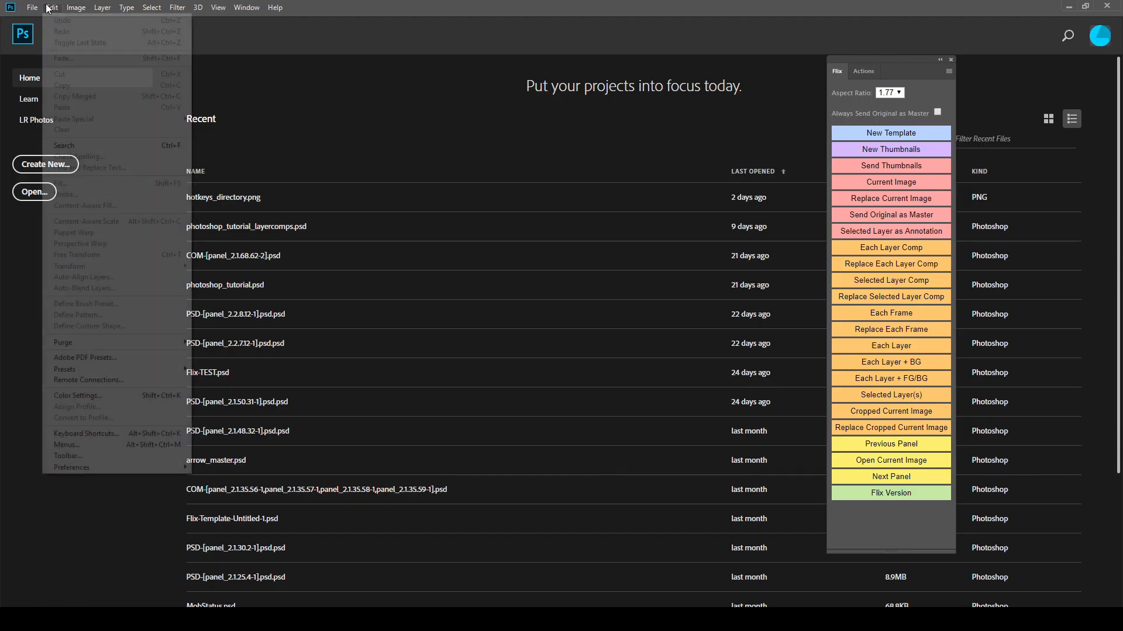
left_click(108, 435)
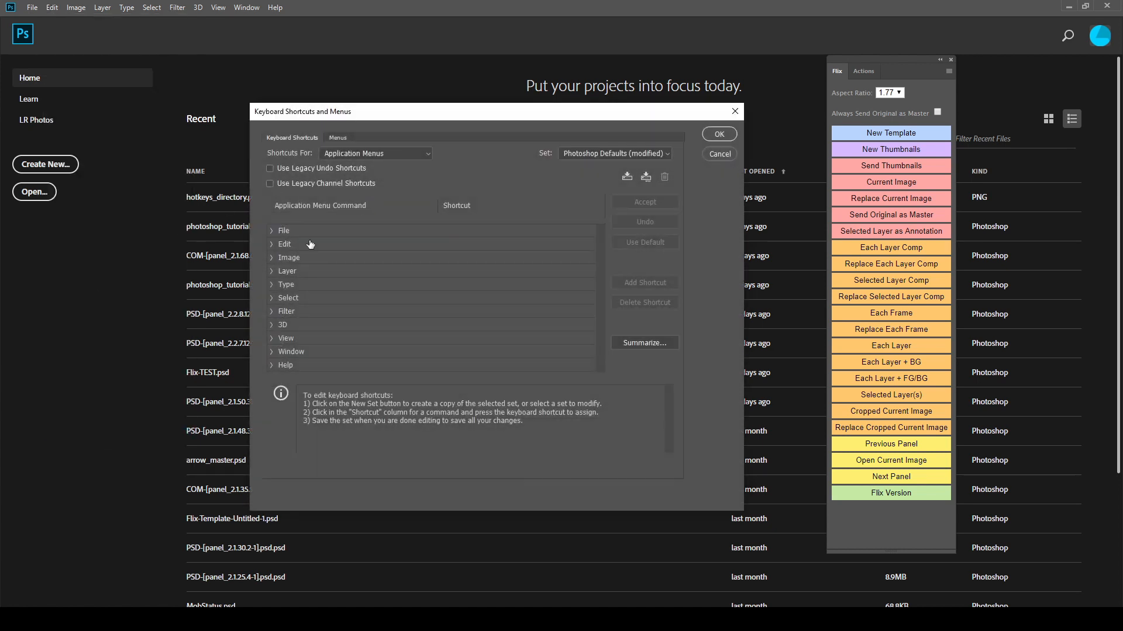
left_click(273, 231)
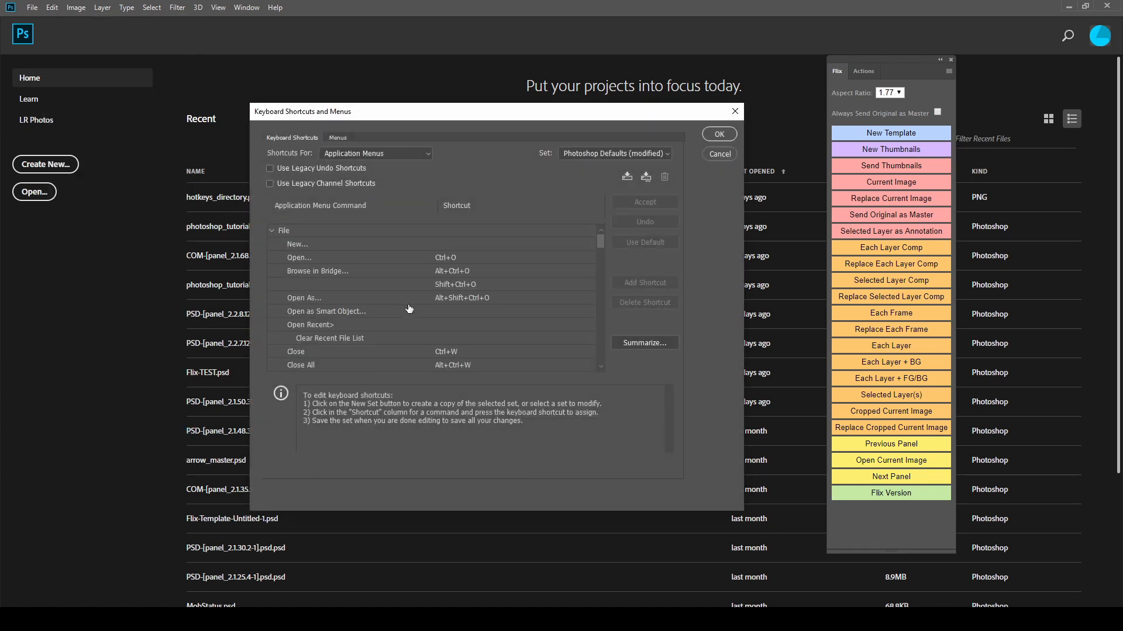
scroll(409, 309, "down", 15)
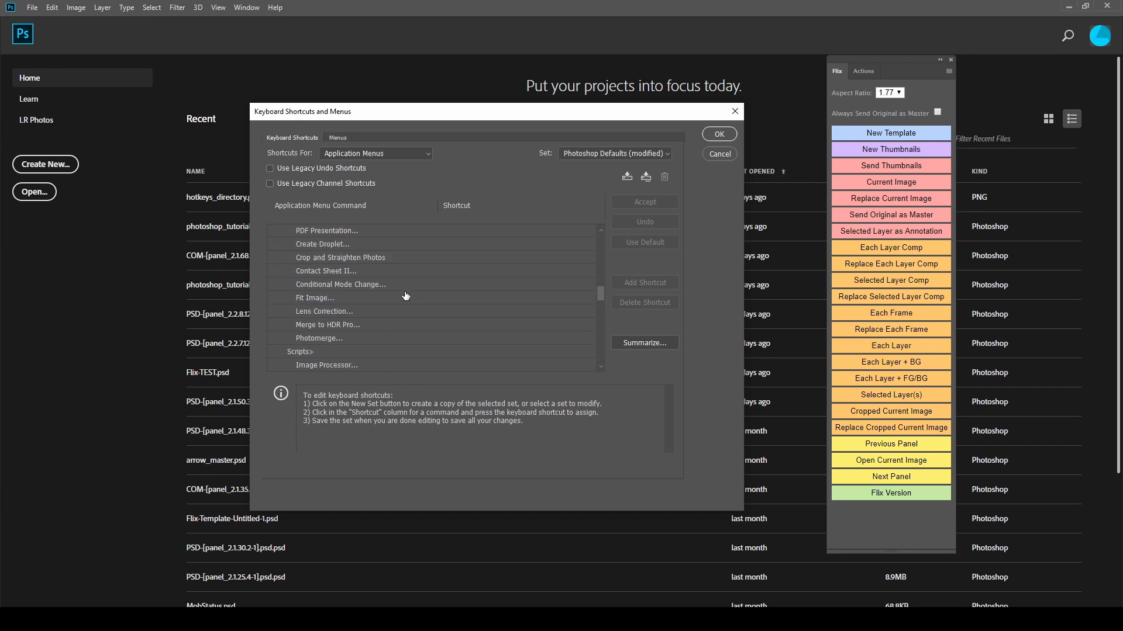
scroll(406, 296, "down", 5)
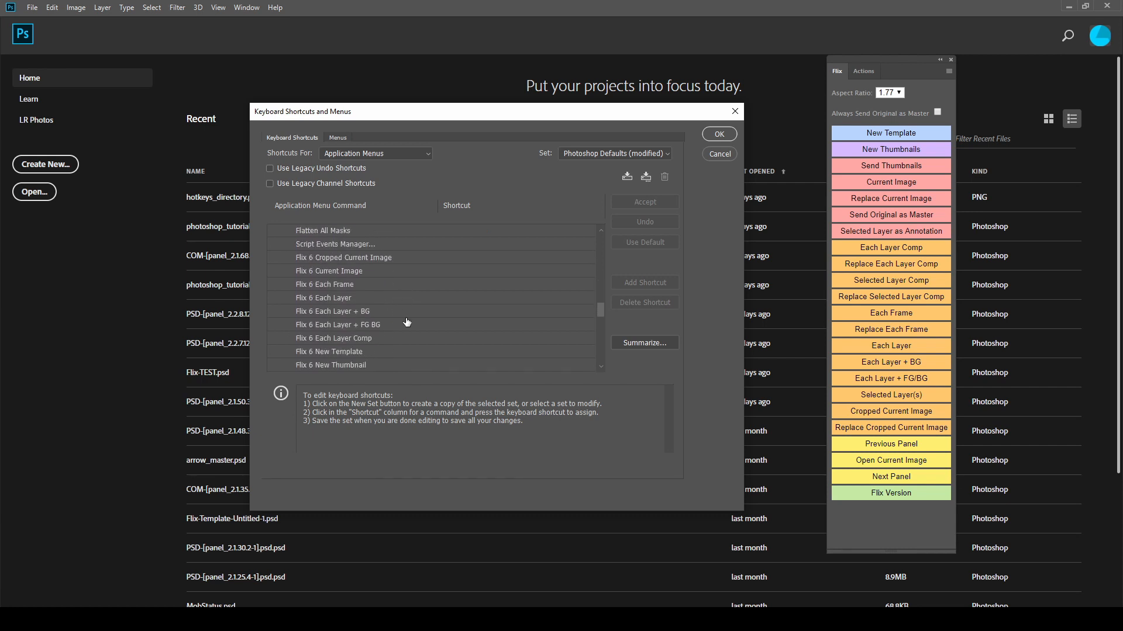
scroll(372, 356, "down", 1)
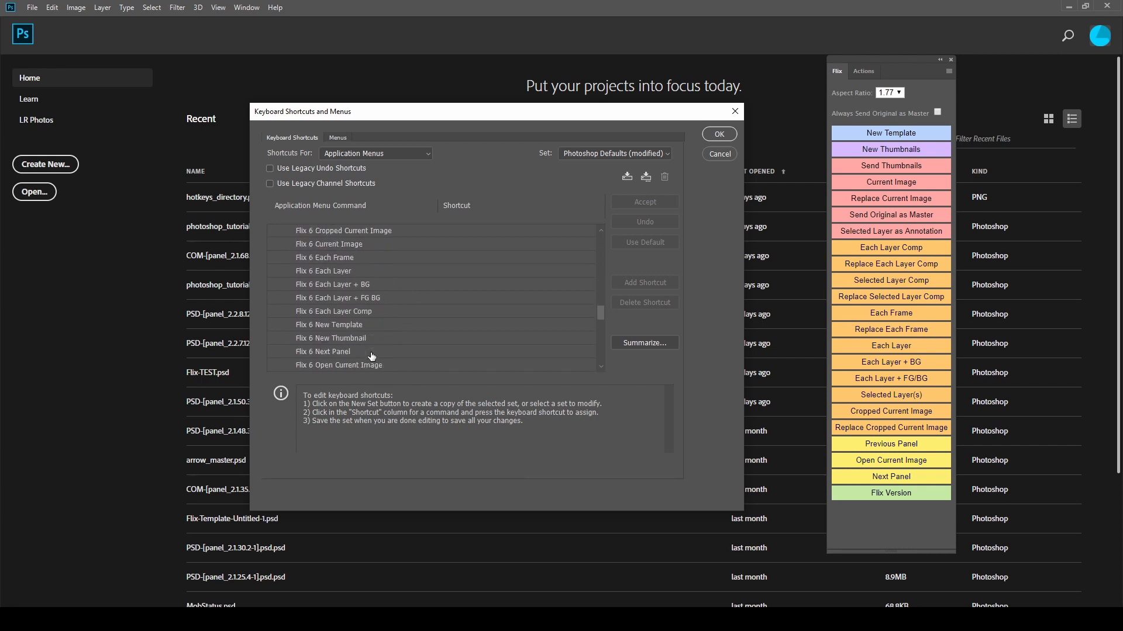
scroll(371, 356, "down", 1)
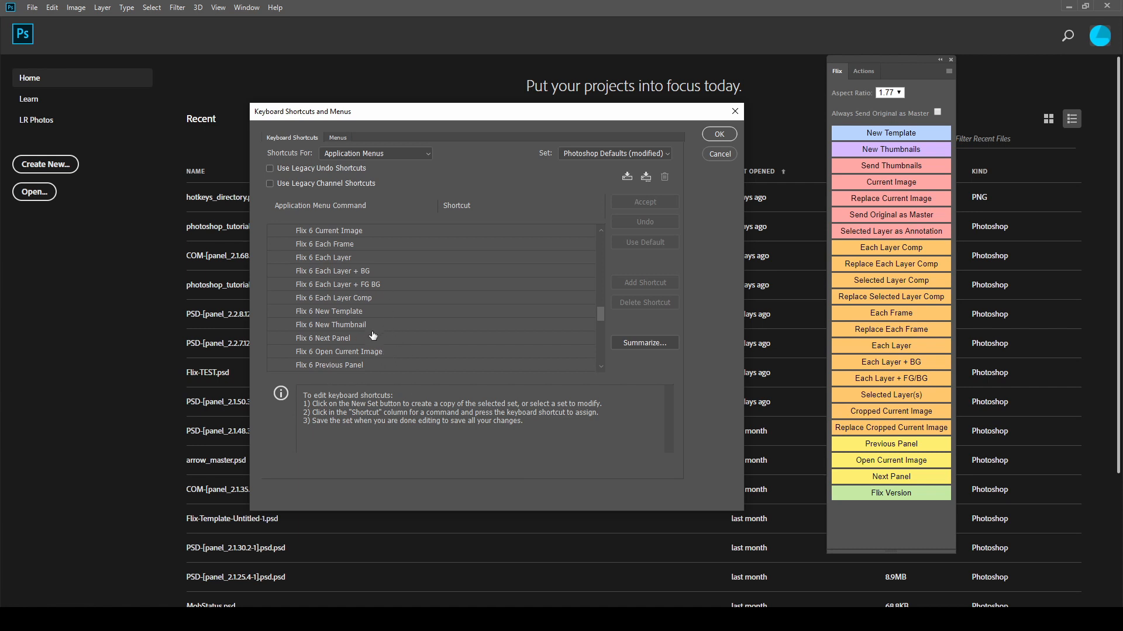
left_click(467, 313)
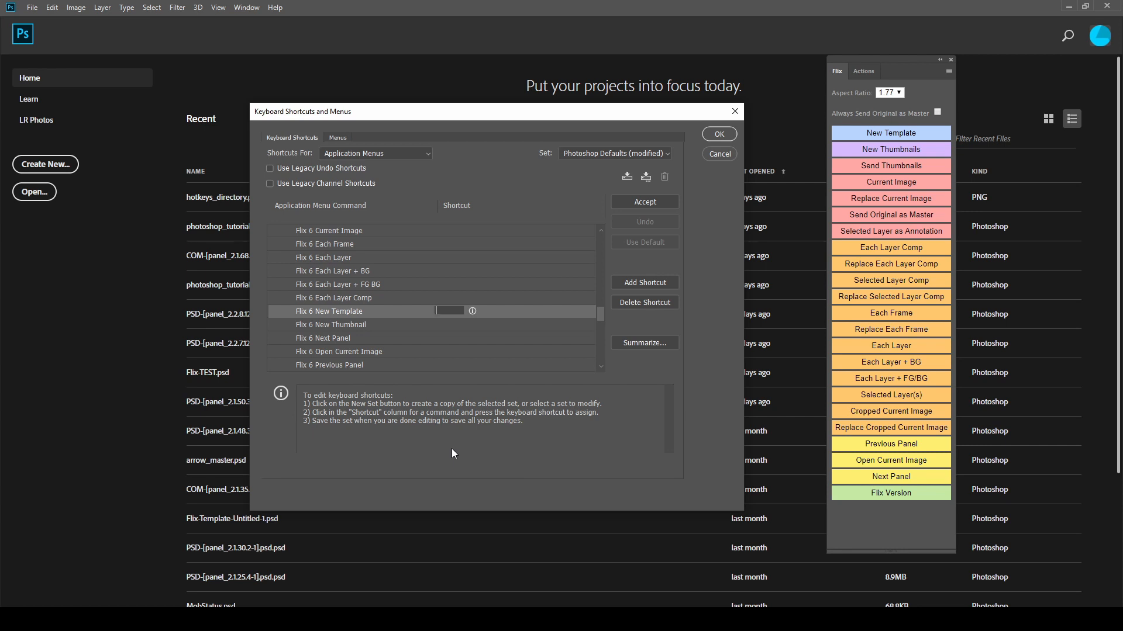
key("ctrl+n")
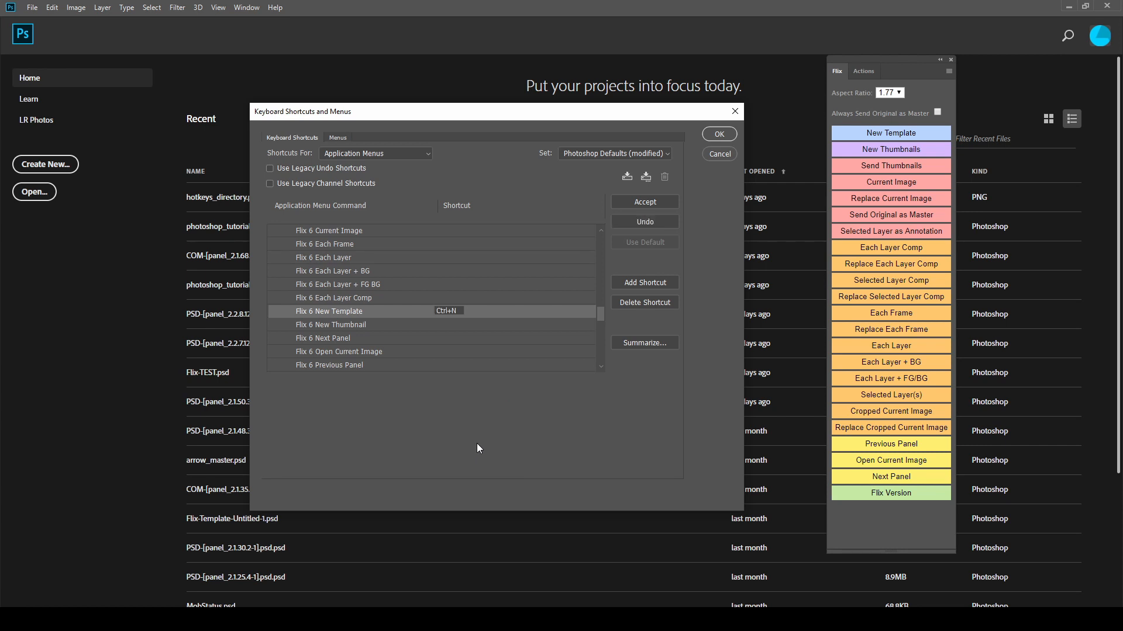
left_click(637, 202)
left_click(721, 134)
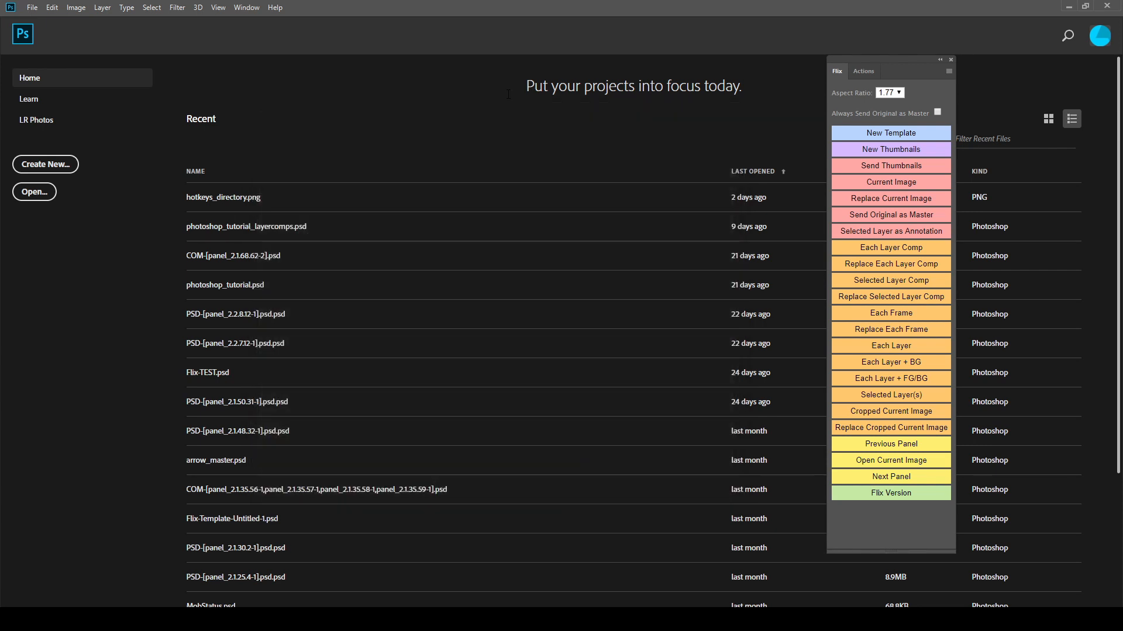
- Reopen the keyboard shortcut settings, assign Alt+Ctrl+C to the Flix 6 Current Image script and accept it over the conflicting Canvas Size shortcut
left_click(52, 7)
left_click(86, 434)
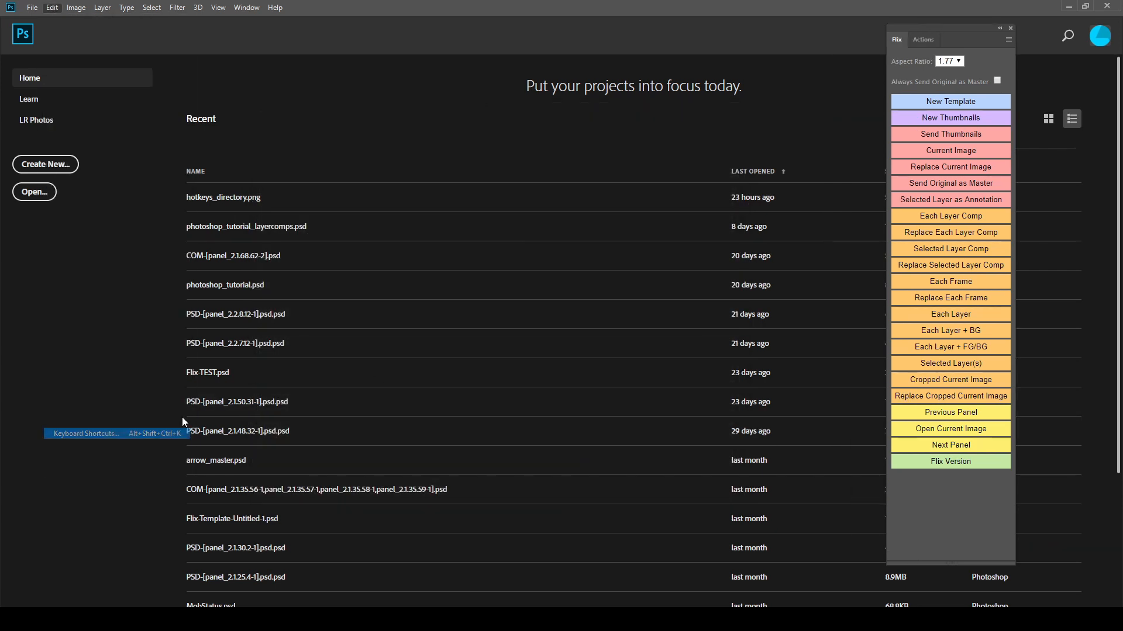
scroll(410, 296, "down", 15)
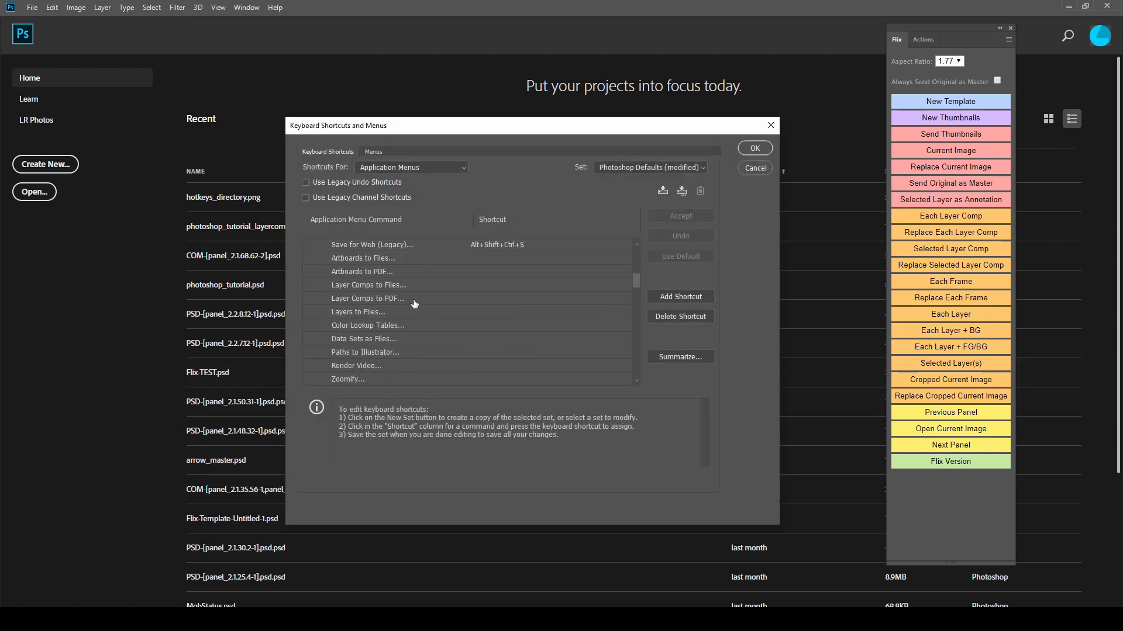
scroll(411, 309, "down", 2)
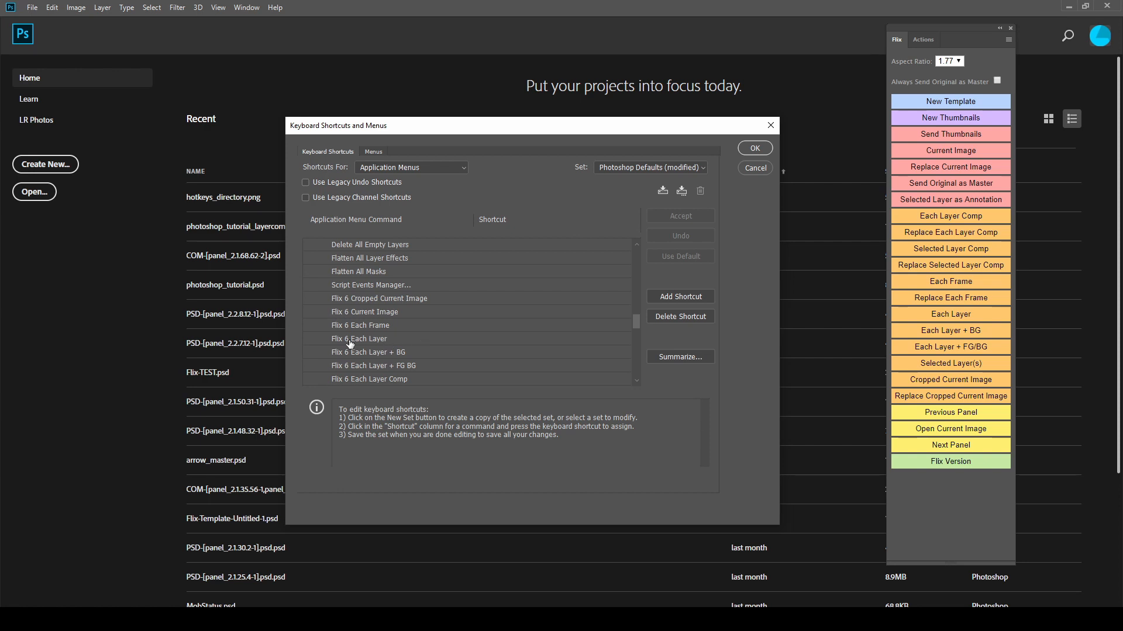
left_click(376, 314)
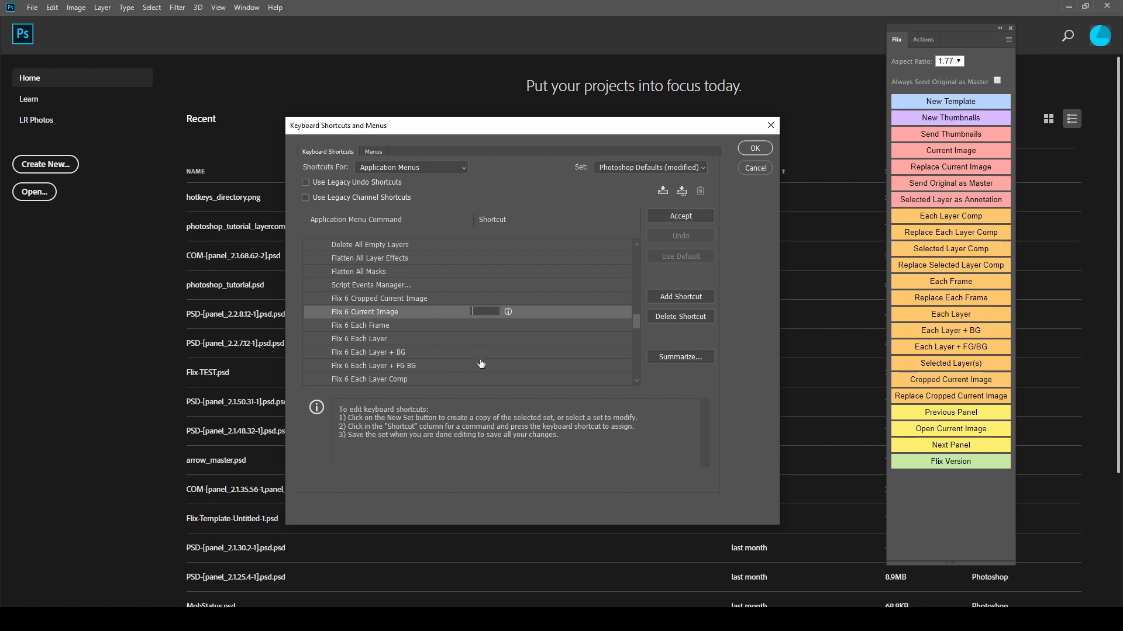
key("ctrl+alt+c")
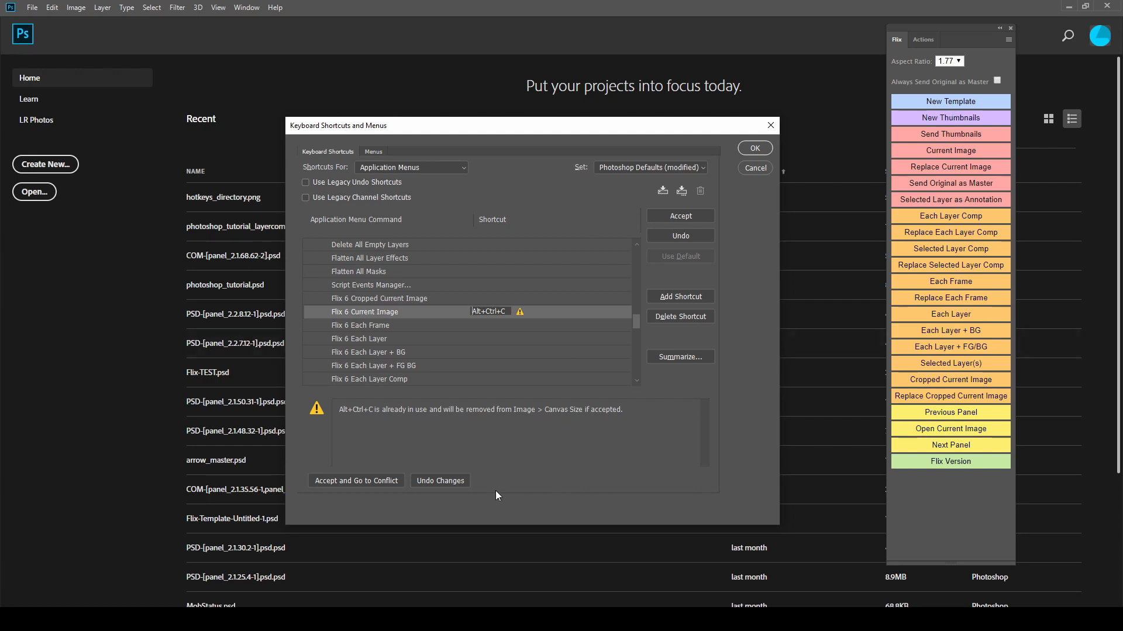
left_click(691, 216)
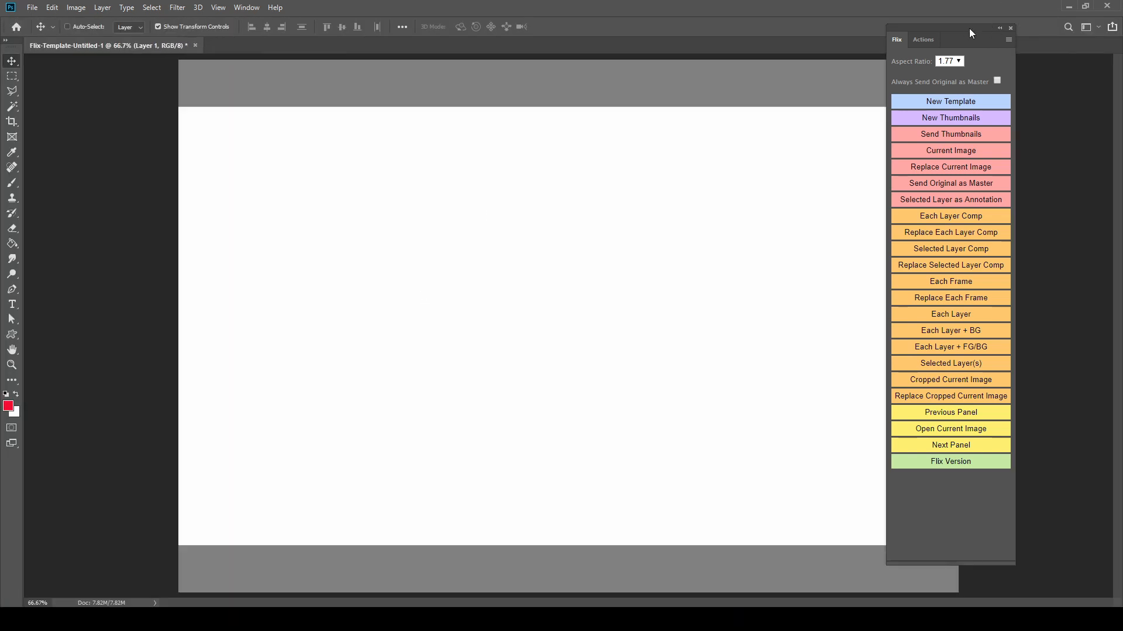
- Move the Flix panel clear of the canvas and set its aspect ratio to 2.39
left_click_drag(970, 32, 1052, 33)
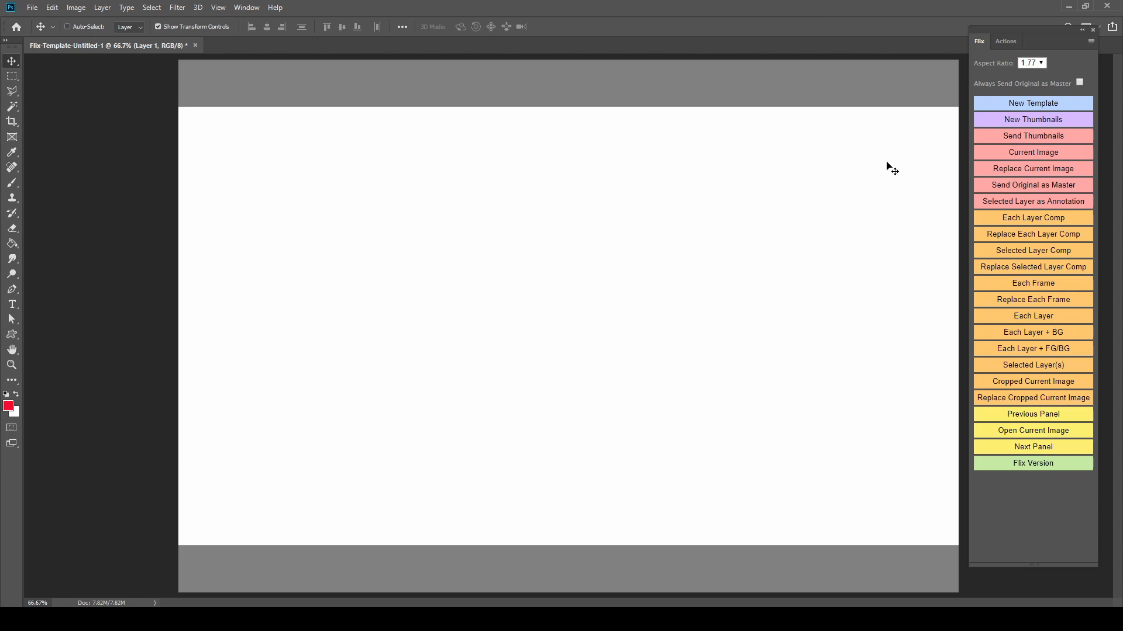
left_click(1040, 63)
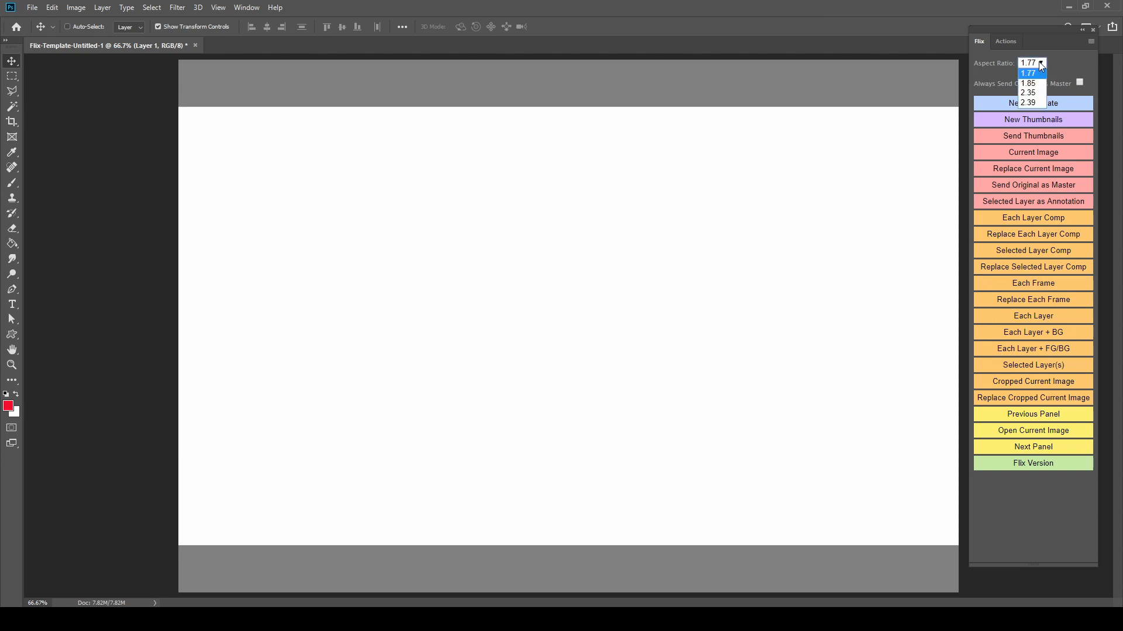
left_click(1033, 103)
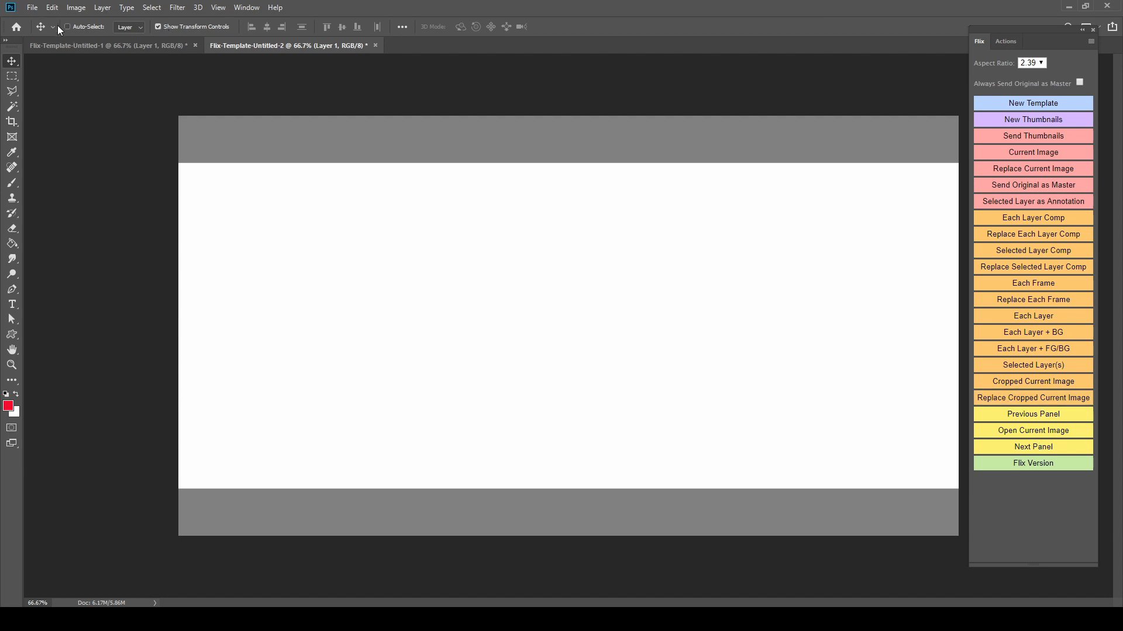
- Run the Flix 6 New Template script from Photoshop's installed scripts to create another 2.39 template document
left_click(30, 9)
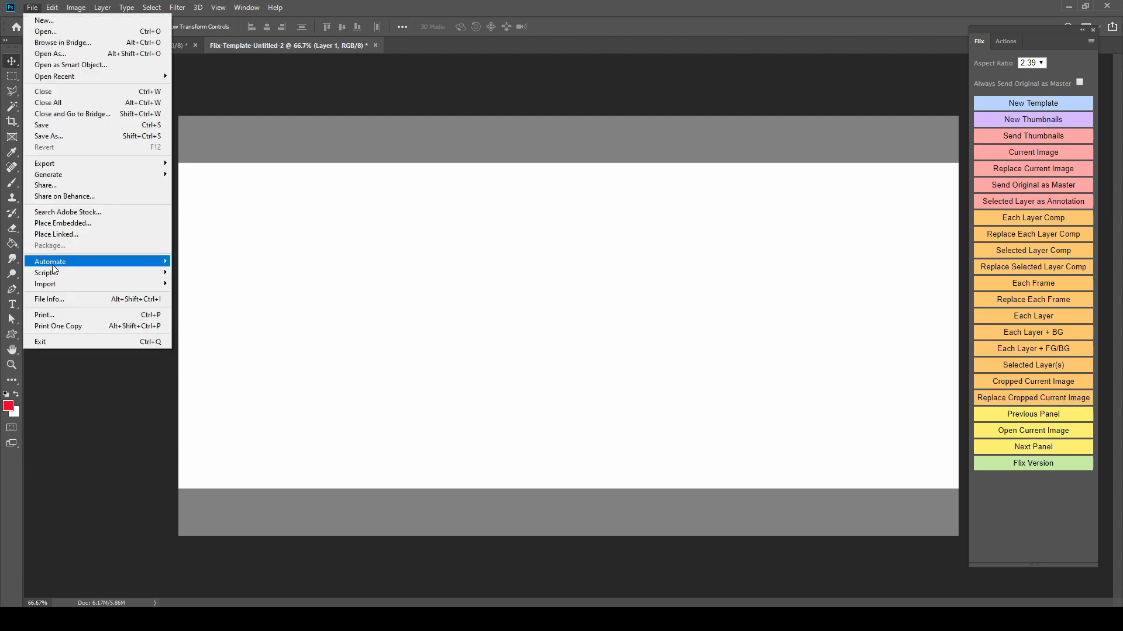
mouse_move(66, 277)
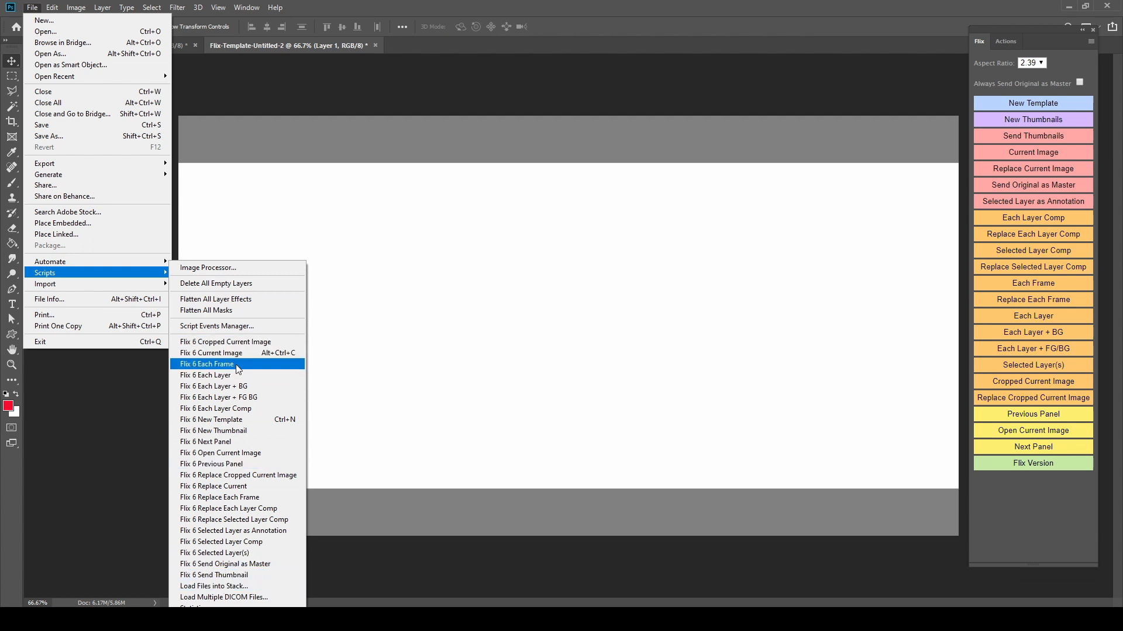
left_click(276, 421)
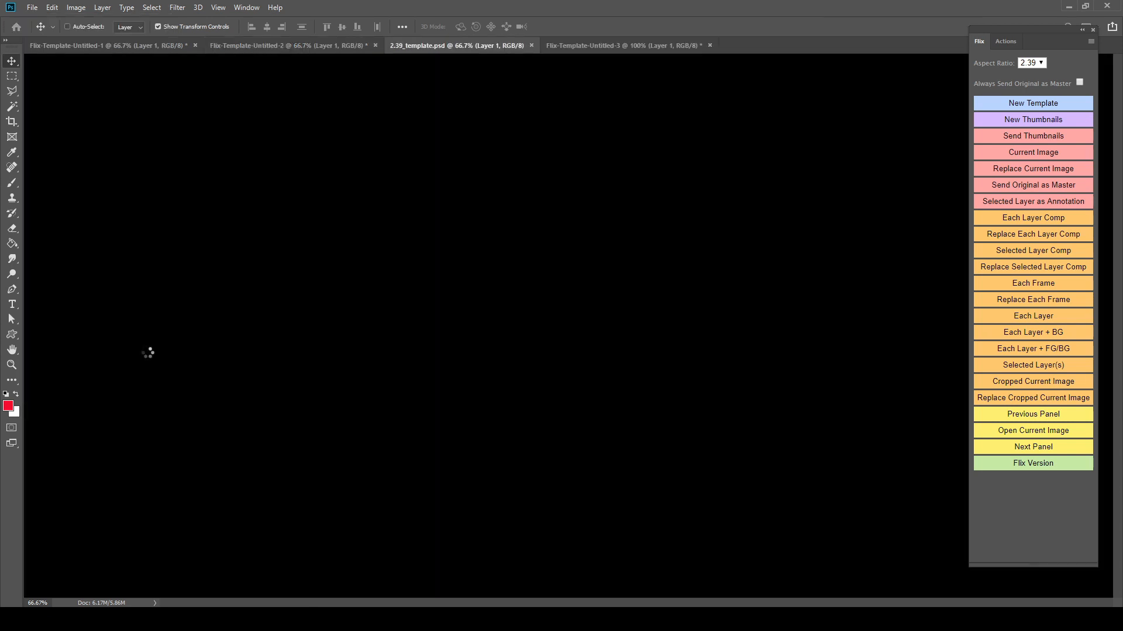